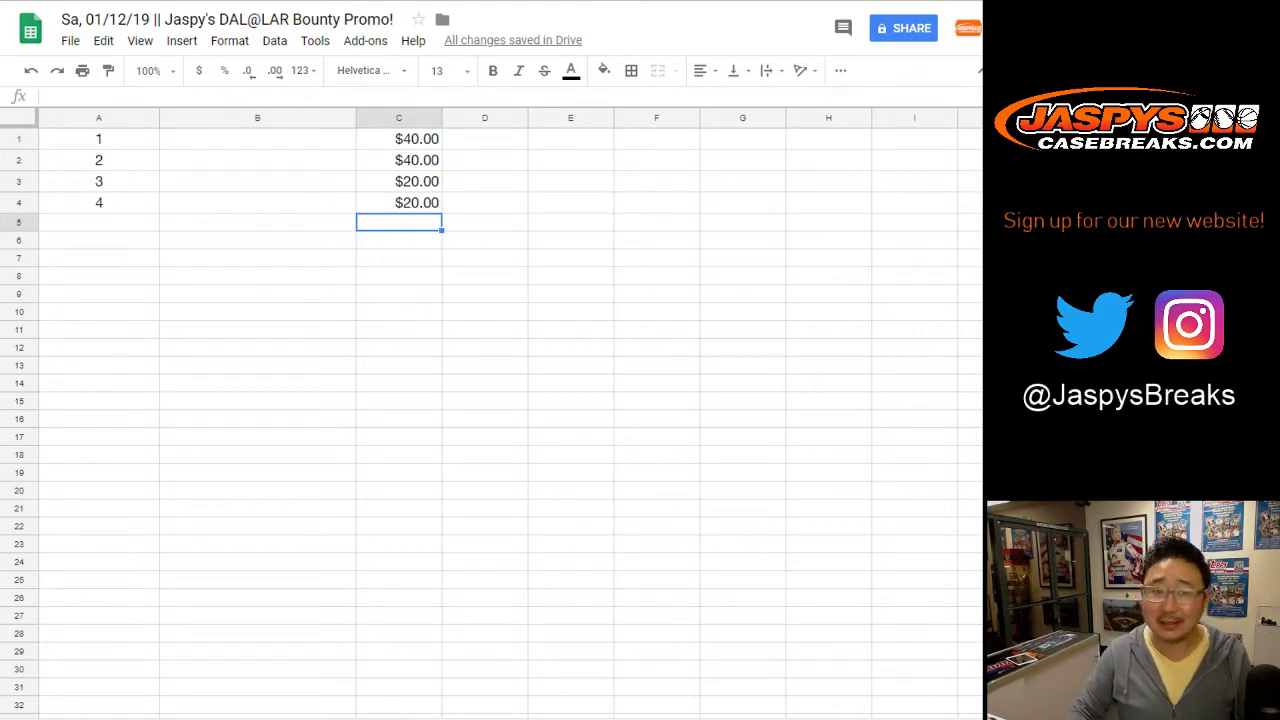
Switch to the suggested breaks spreadsheet and highlight the ten bounty entries in B19:B28 for review
key("ctrl+Tab")
scroll(300, 340, "down", 4)
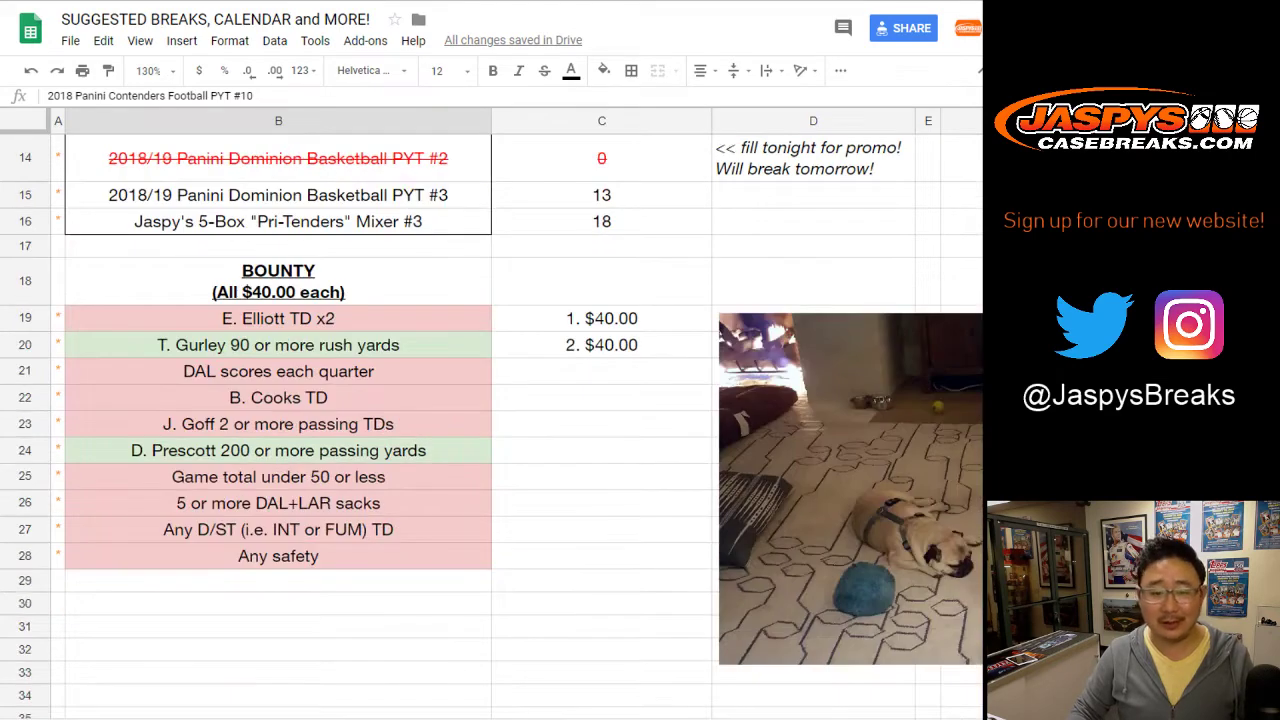
left_click(278, 319)
key("shift+Down")
key("shift+Down")
key("shift+Down")
key("shift+Down")
key("shift+Down")
key("shift+Down")
key("shift+Down")
key("shift+Down")
key("shift+Down")
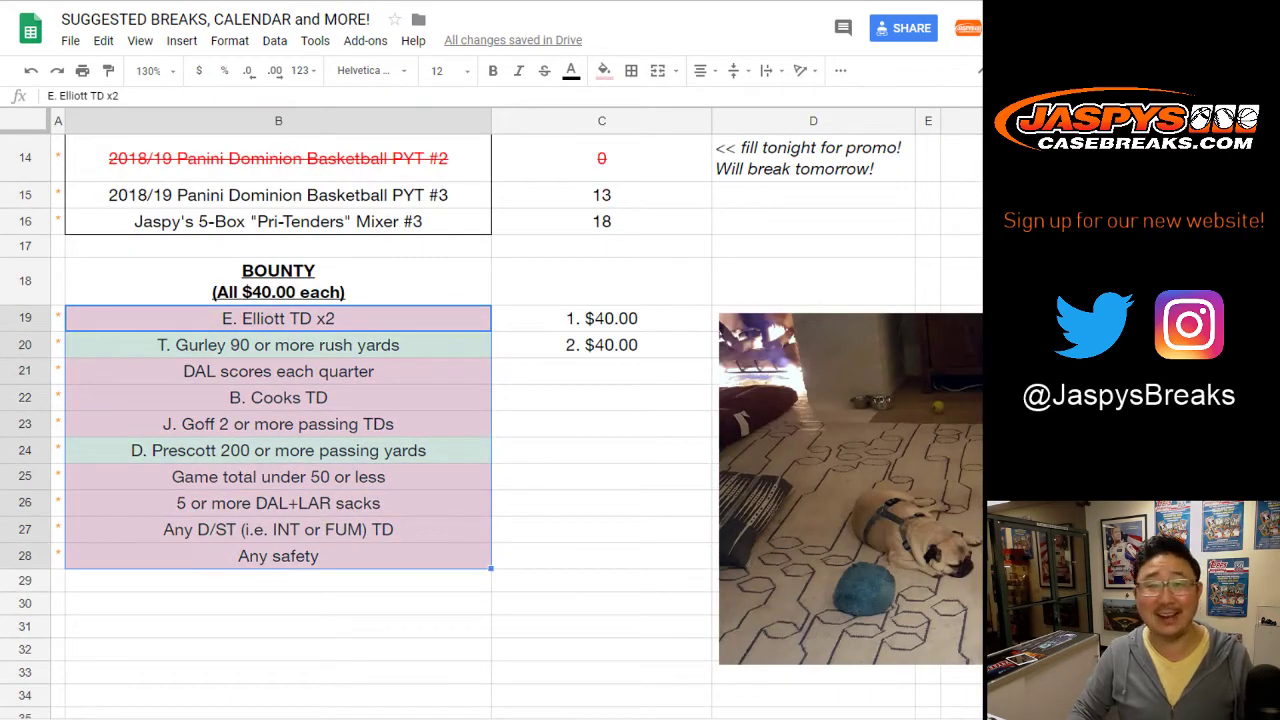
left_click(601, 424)
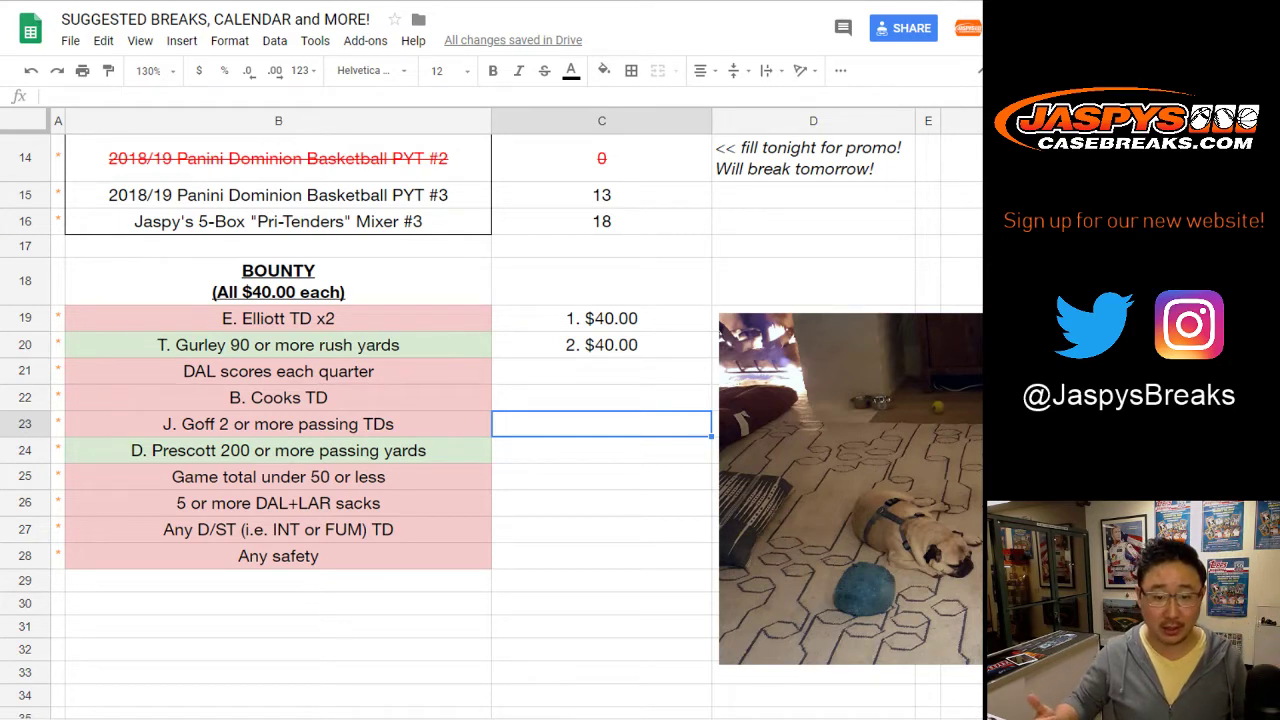
Go through the red-filled bounty entries one by one, from row 19 to row 26
left_click(278, 319)
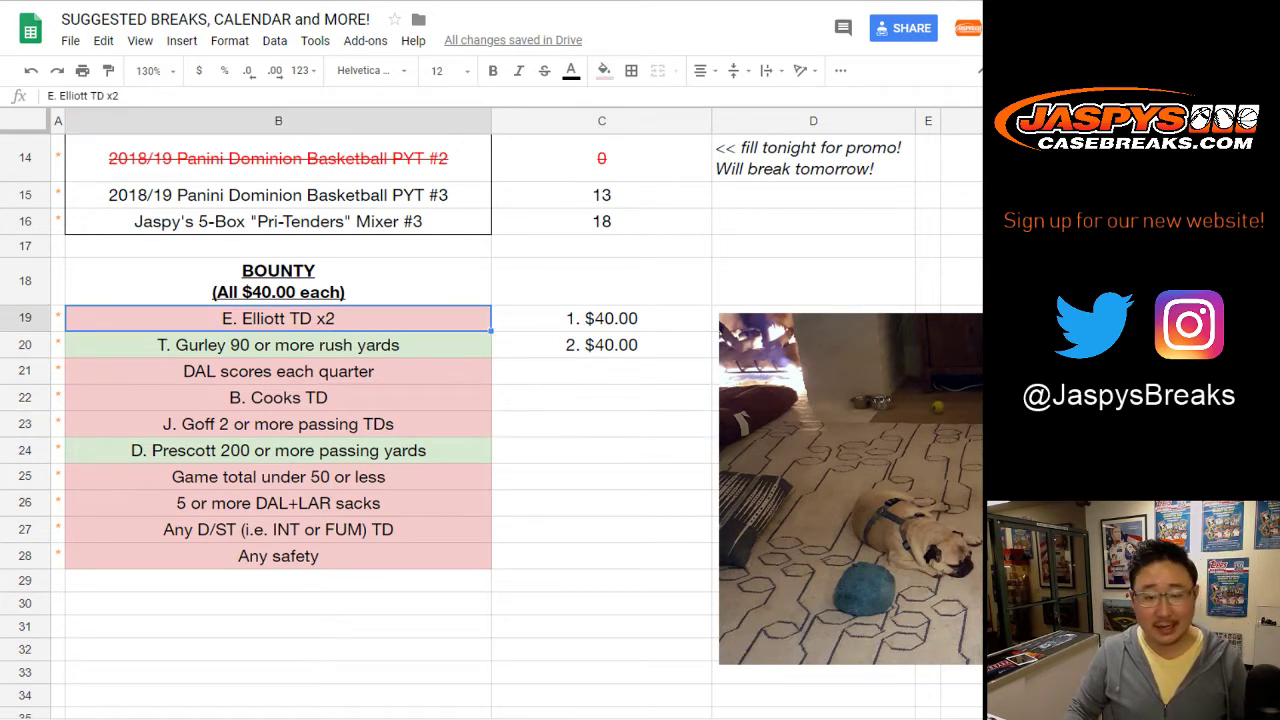
left_click(278, 372)
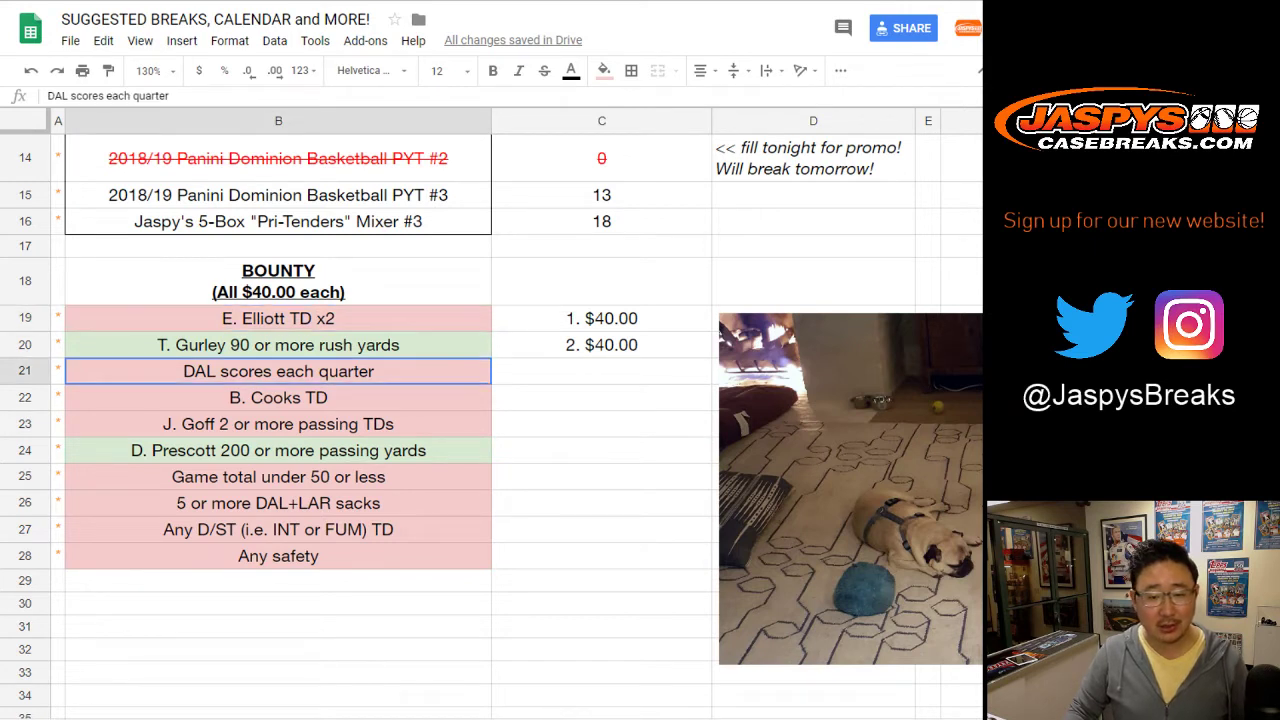
left_click(278, 398)
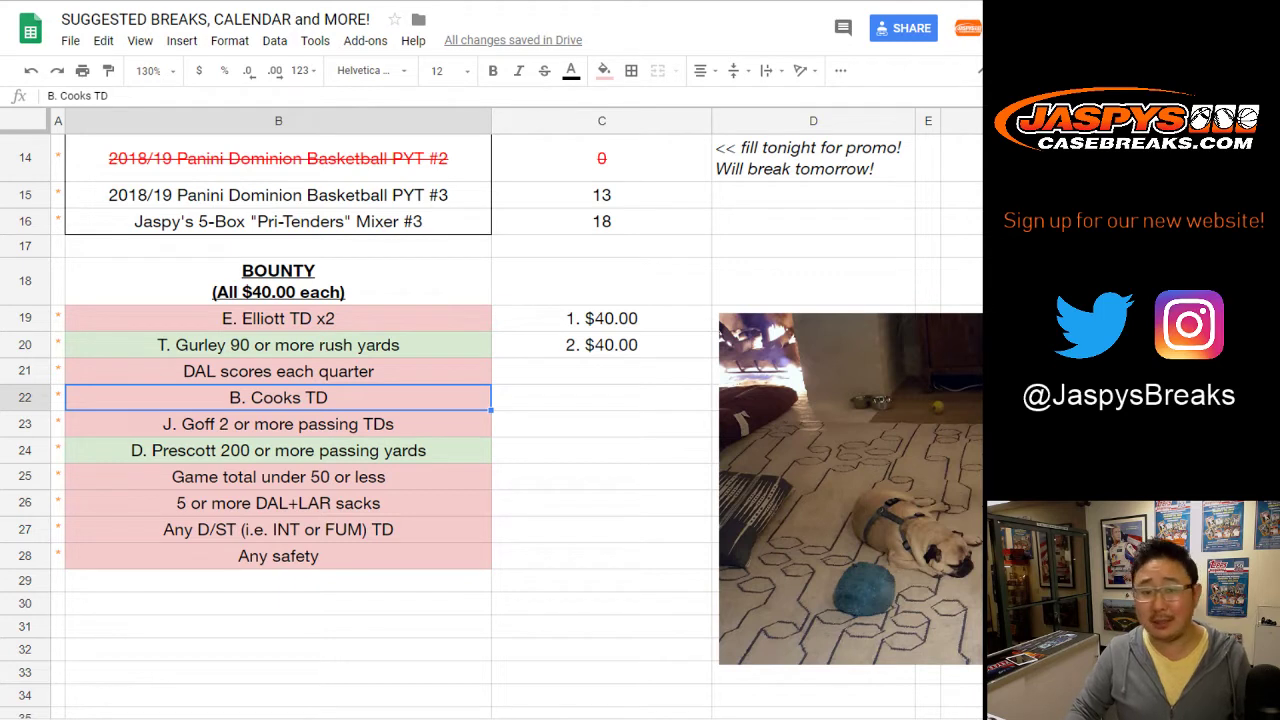
left_click(278, 424)
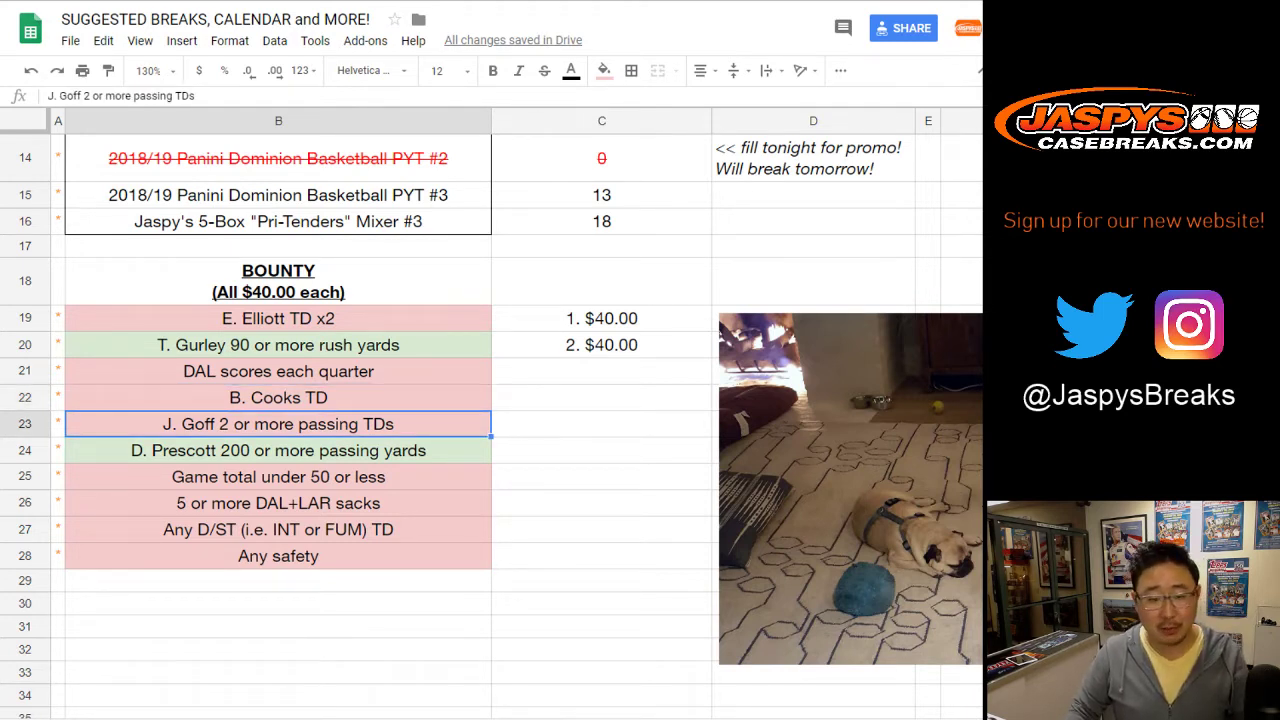
left_click(278, 477)
left_click(278, 503)
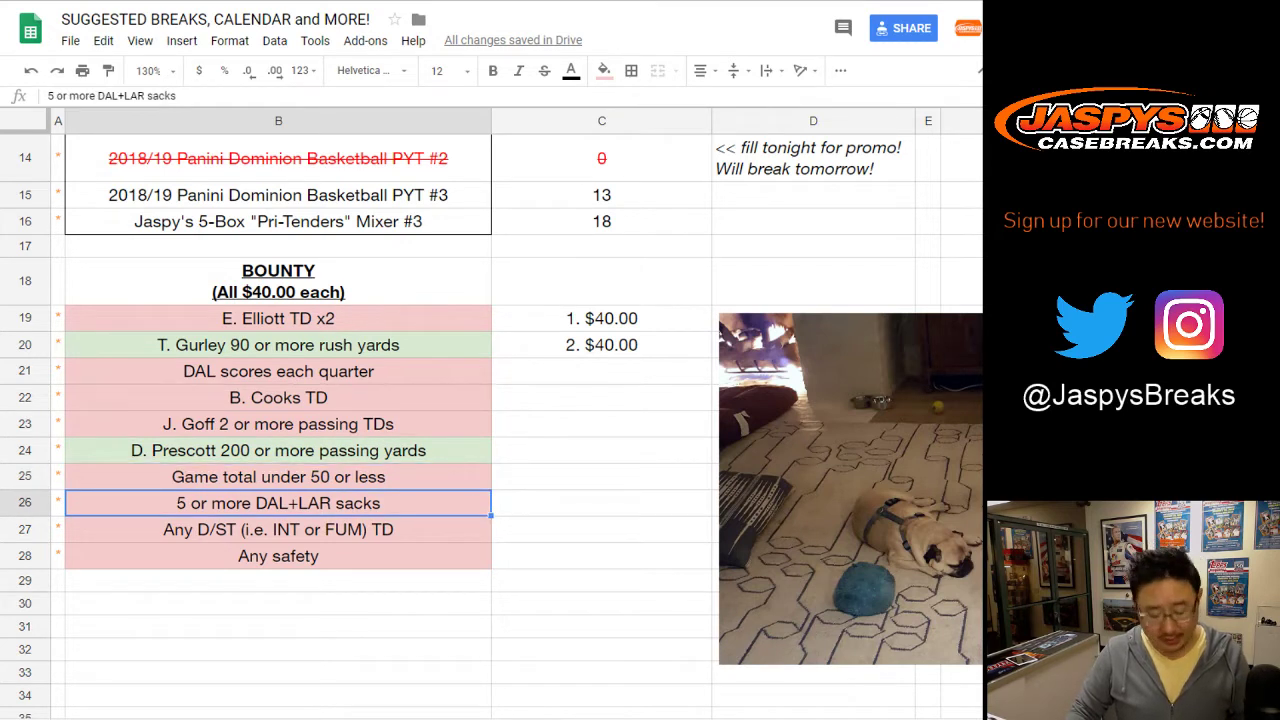
Toggle bold on and off for the "5 or more DAL+LAR sacks" bounty
key("ctrl+b")
key("ctrl+b")
key("ctrl+b")
key("ctrl+b")
key("ctrl+b")
key("ctrl+b")
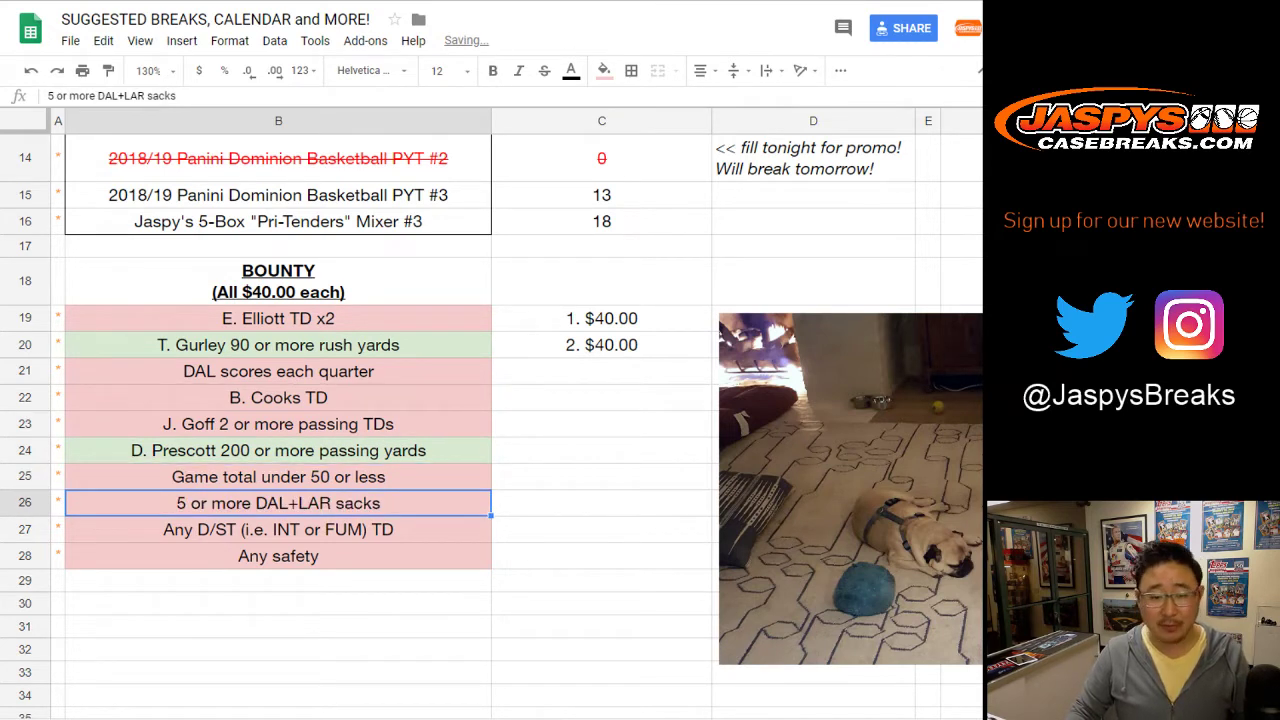
Toggle bold on and off for the "Any D/ST (i.e. INT or FUM) TD" bounty
left_click(278, 530)
key("ctrl+b")
key("ctrl+b")
key("ctrl+b")
key("ctrl+b")
key("ctrl+b")
key("ctrl+b")
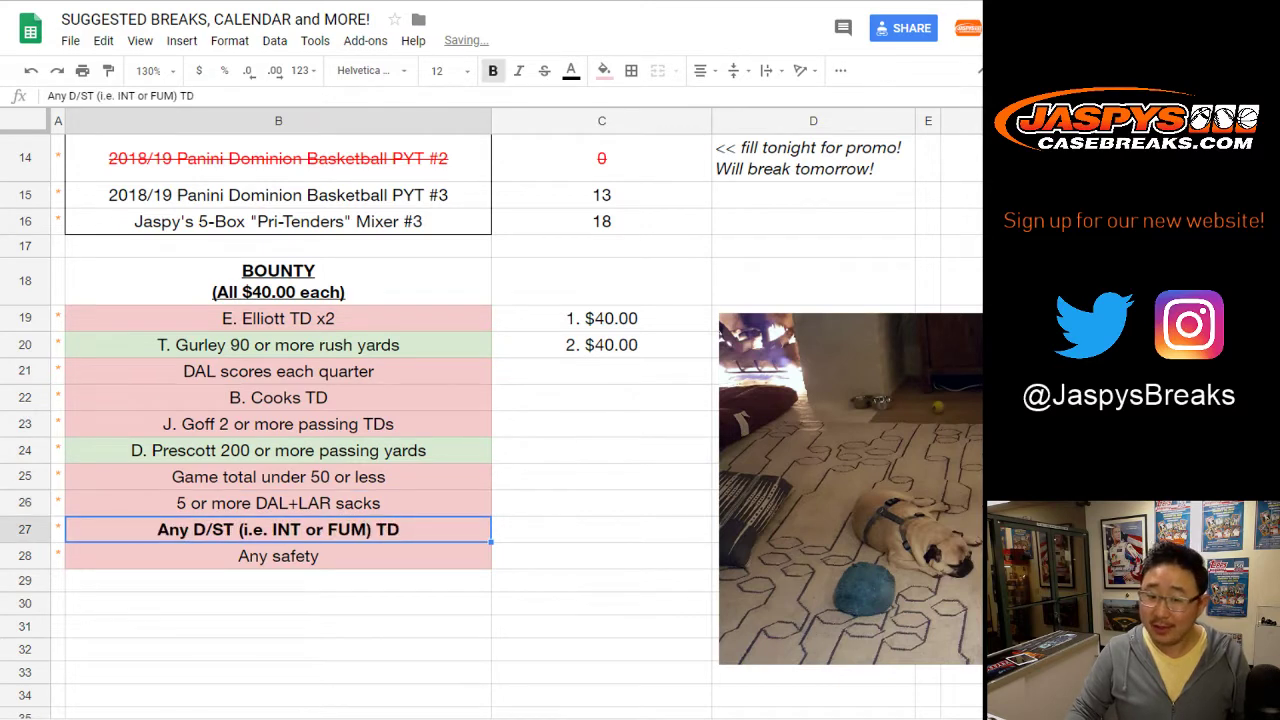
key("ctrl+b")
key("ctrl+b")
key("ctrl+b")
key("ctrl+b")
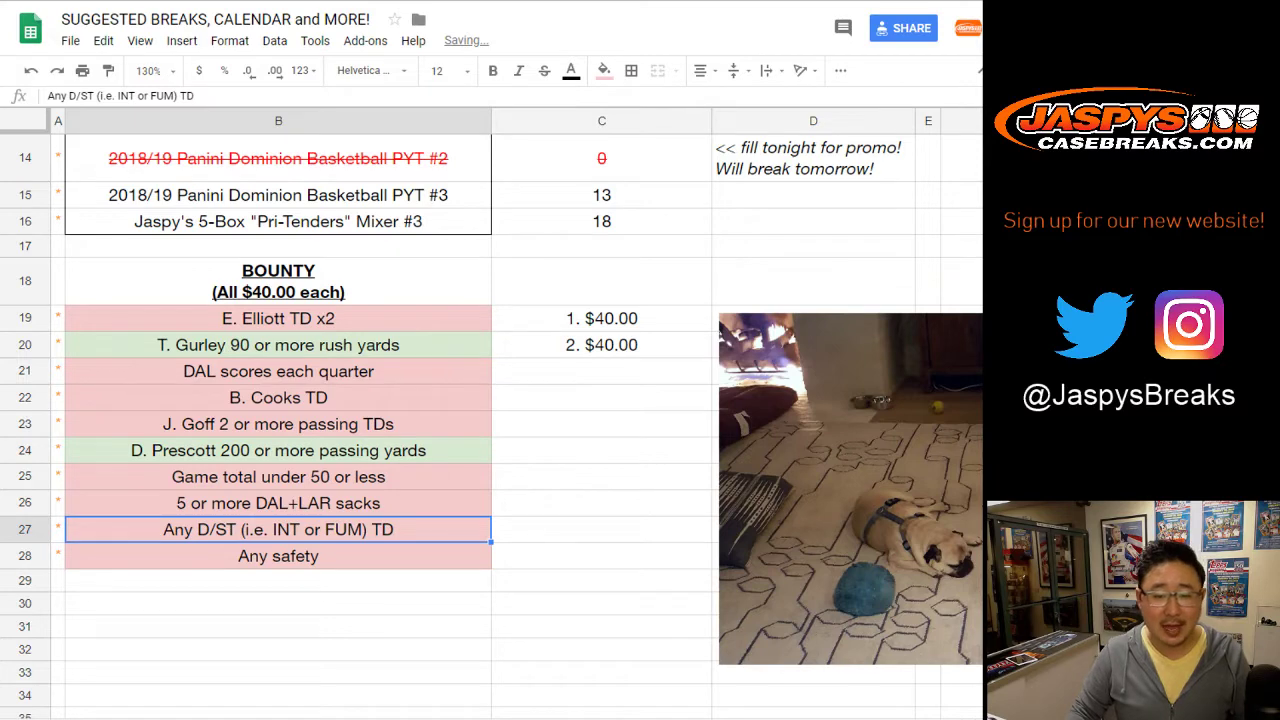
Toggle bold on and off for the B. Cooks TD, E. Elliott TD x2 and J. Goff passing TDs bounties in turn
left_click(278, 398)
key("ctrl+b")
key("ctrl+b")
left_click(278, 319)
key("ctrl+b")
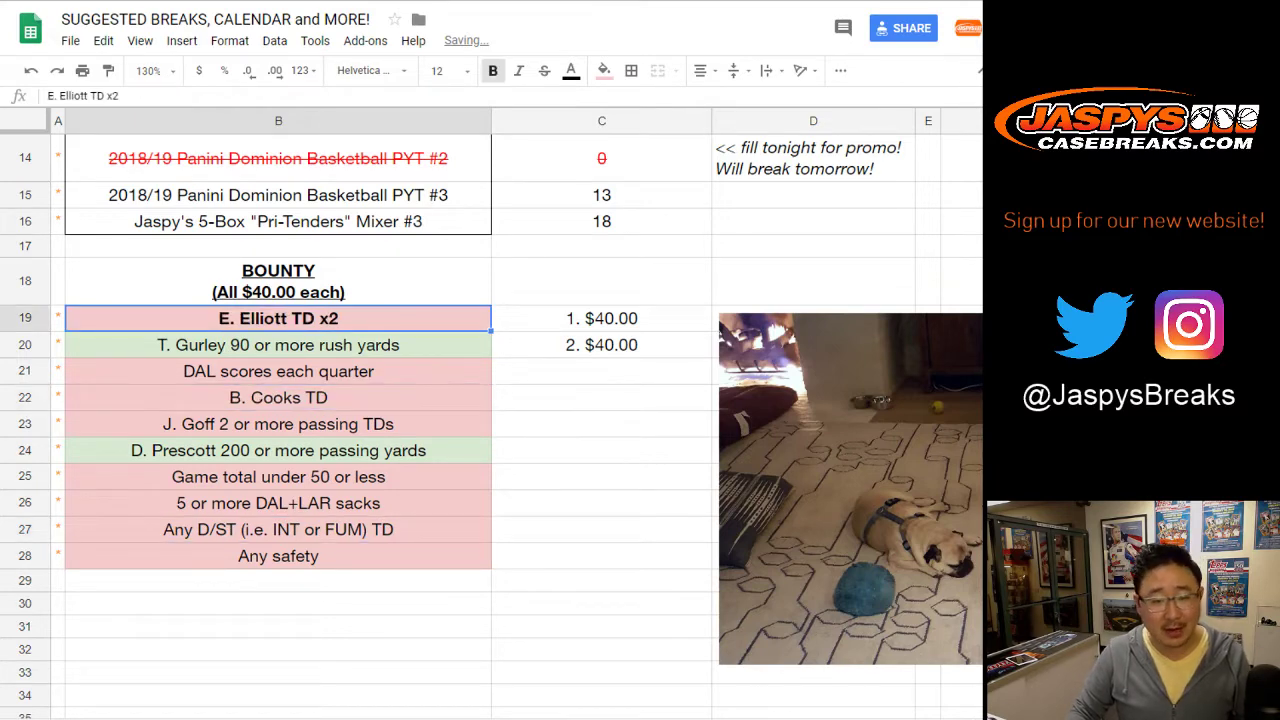
key("ctrl+b")
left_click(278, 424)
key("ctrl+b")
key("ctrl+b")
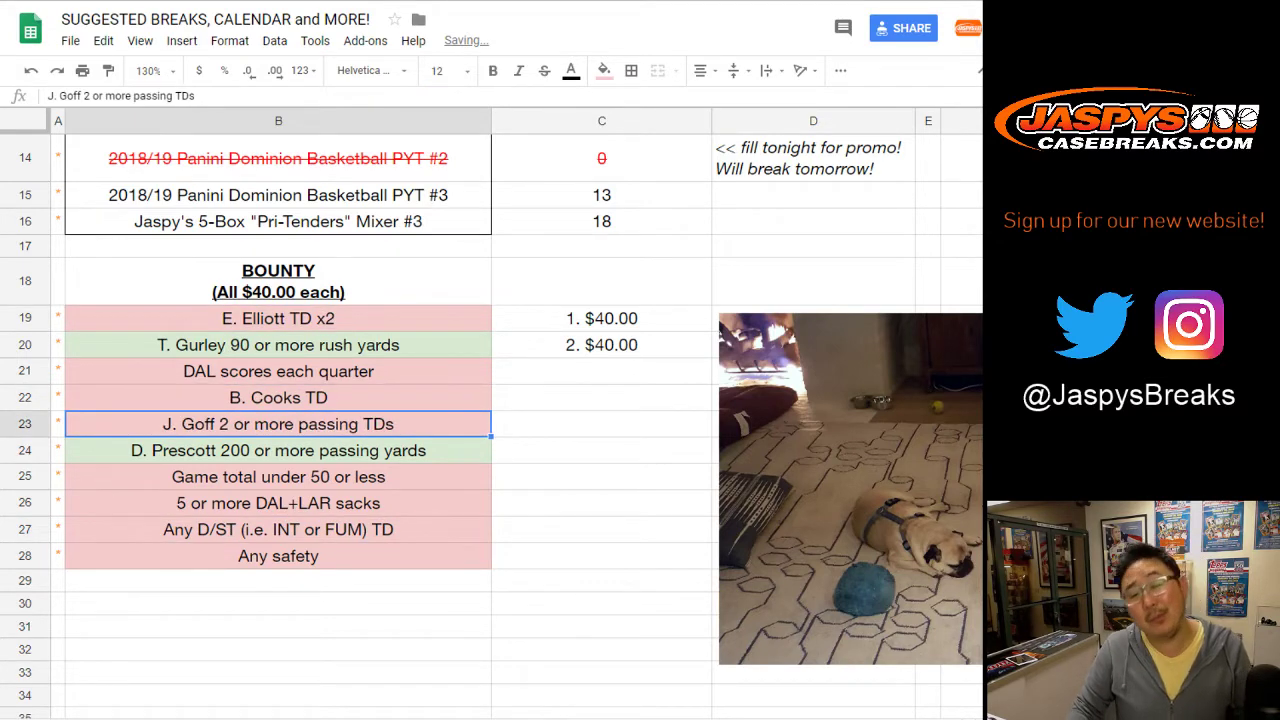
Review the bounty breaks in B5:B16, picking out the crossed-out Contenders PYT #4, Topps Finest, Dominion #2 and Donruss Signature Series entries
scroll(490, 420, "up", 5)
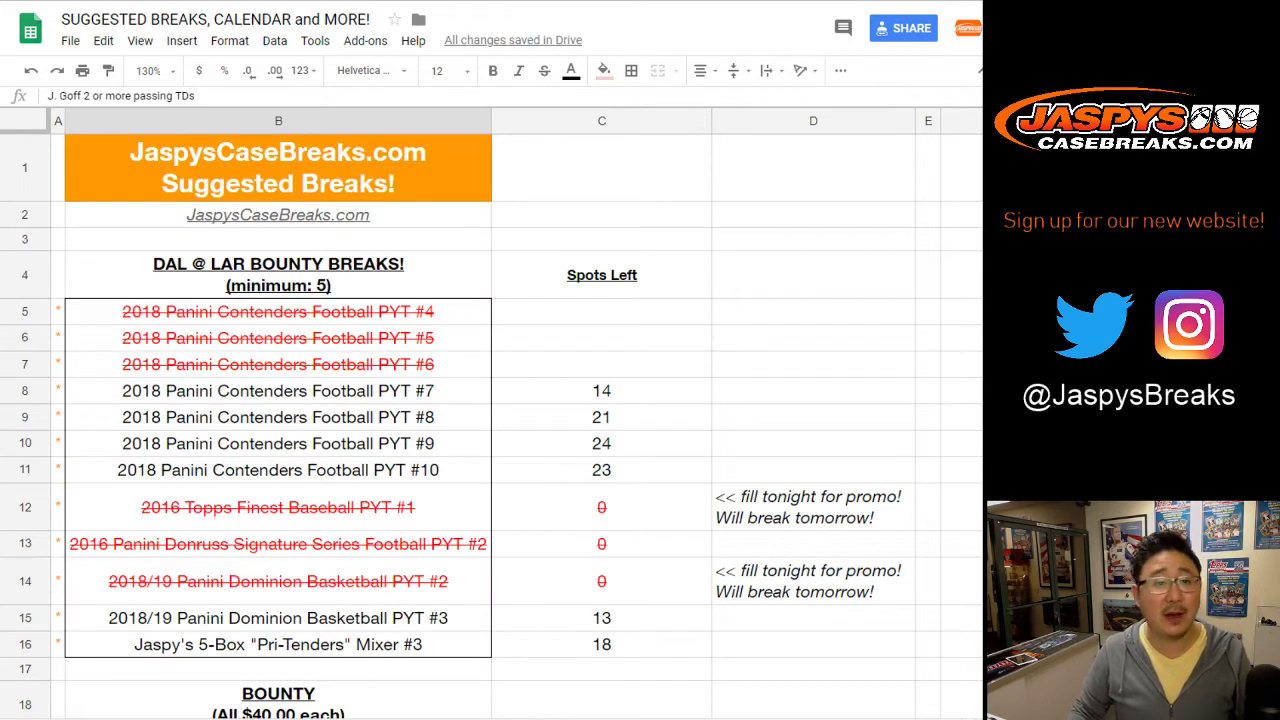
left_click_drag(278, 312, 278, 645)
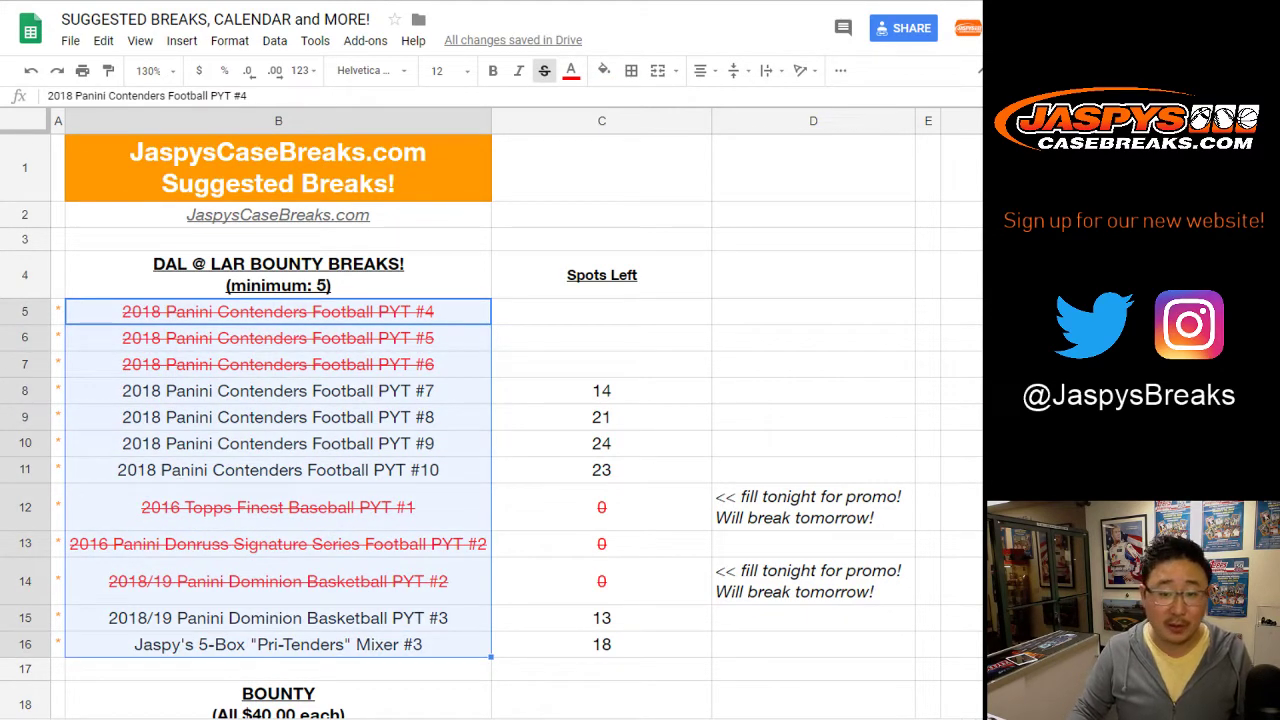
left_click(278, 312)
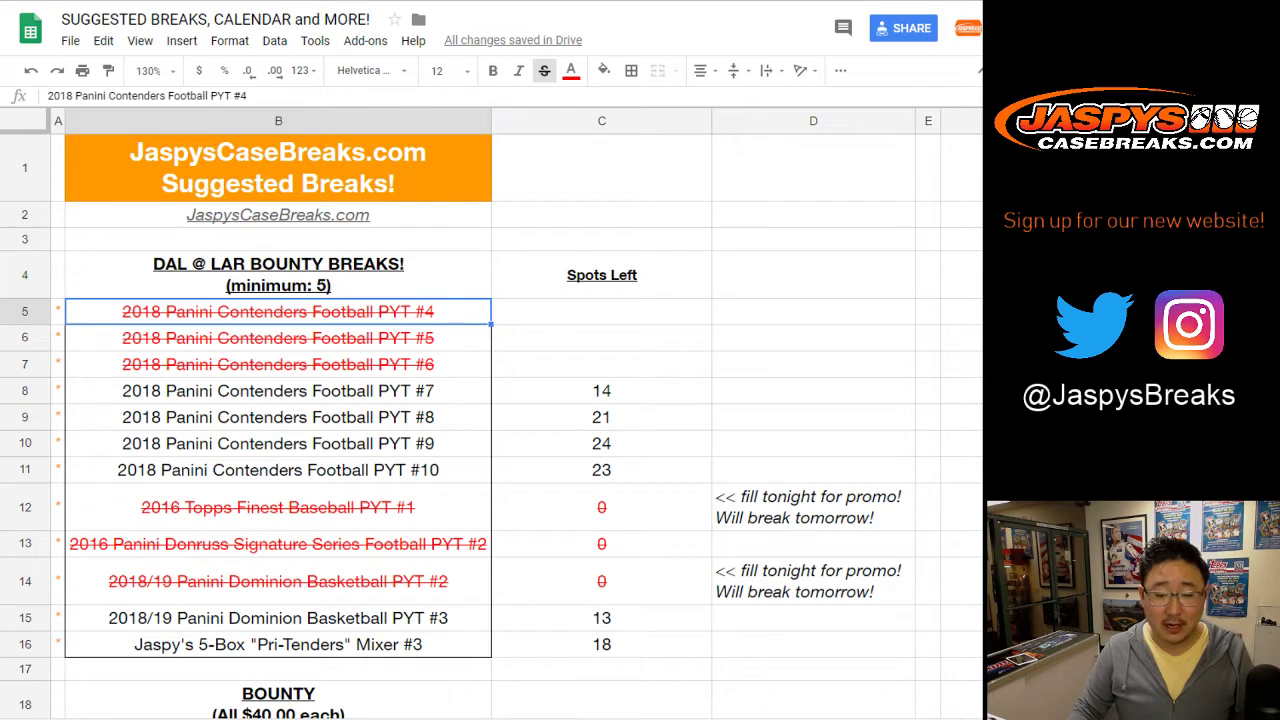
left_click(278, 508)
left_click(278, 581, "ctrl")
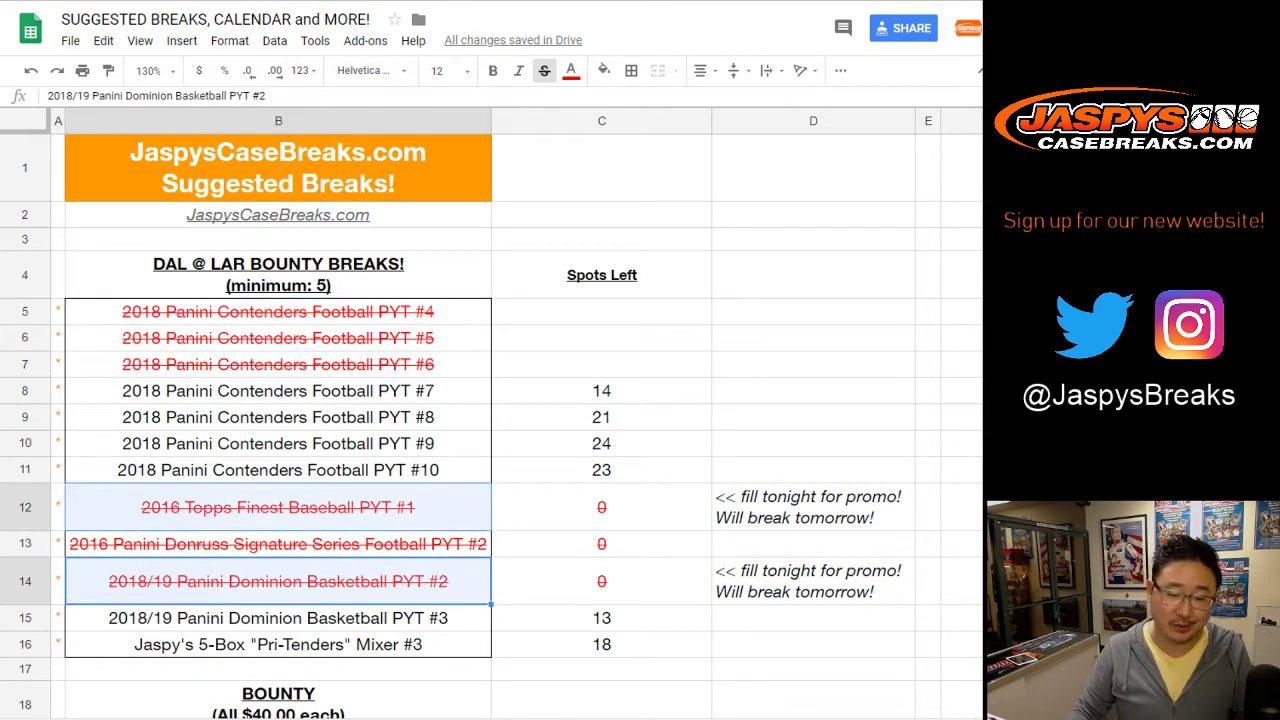
left_click(278, 545)
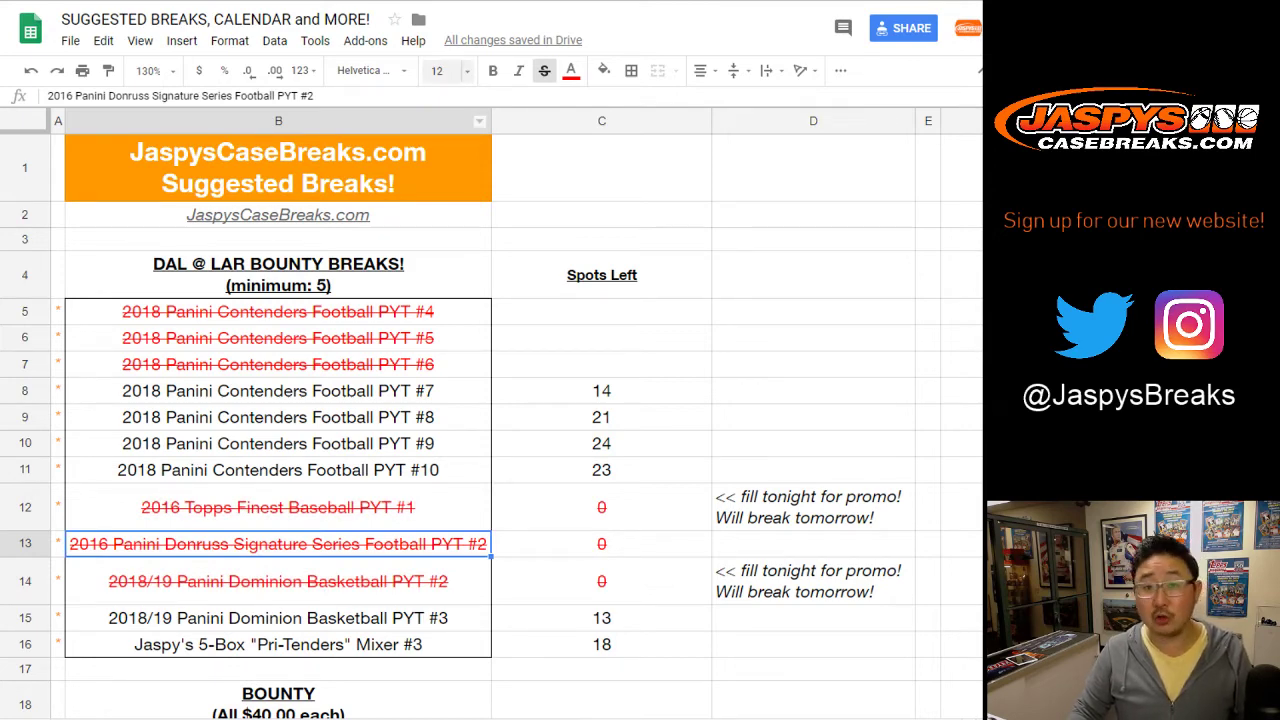
Copy the participant names in A1:A32 of the Contenders Football PYT #4 sheet into the RANDOM.ORG List Randomizer
key("ctrl+Tab")
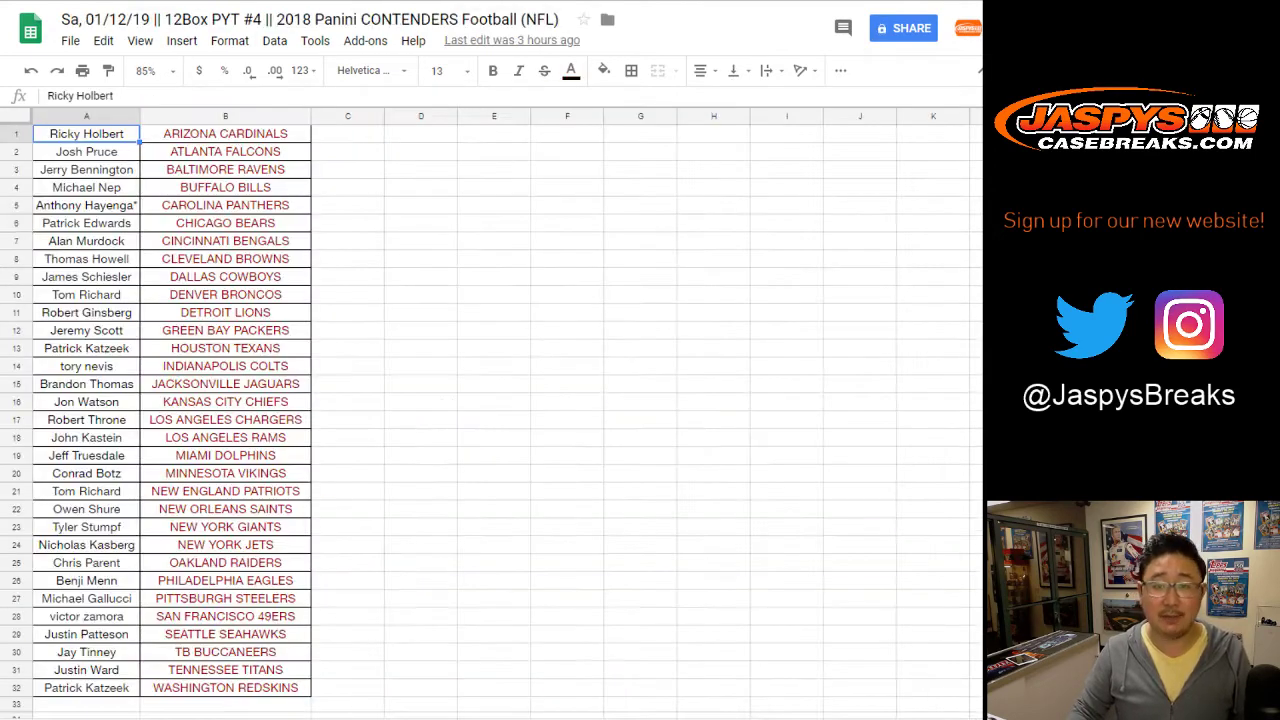
key("ctrl+shift+Down")
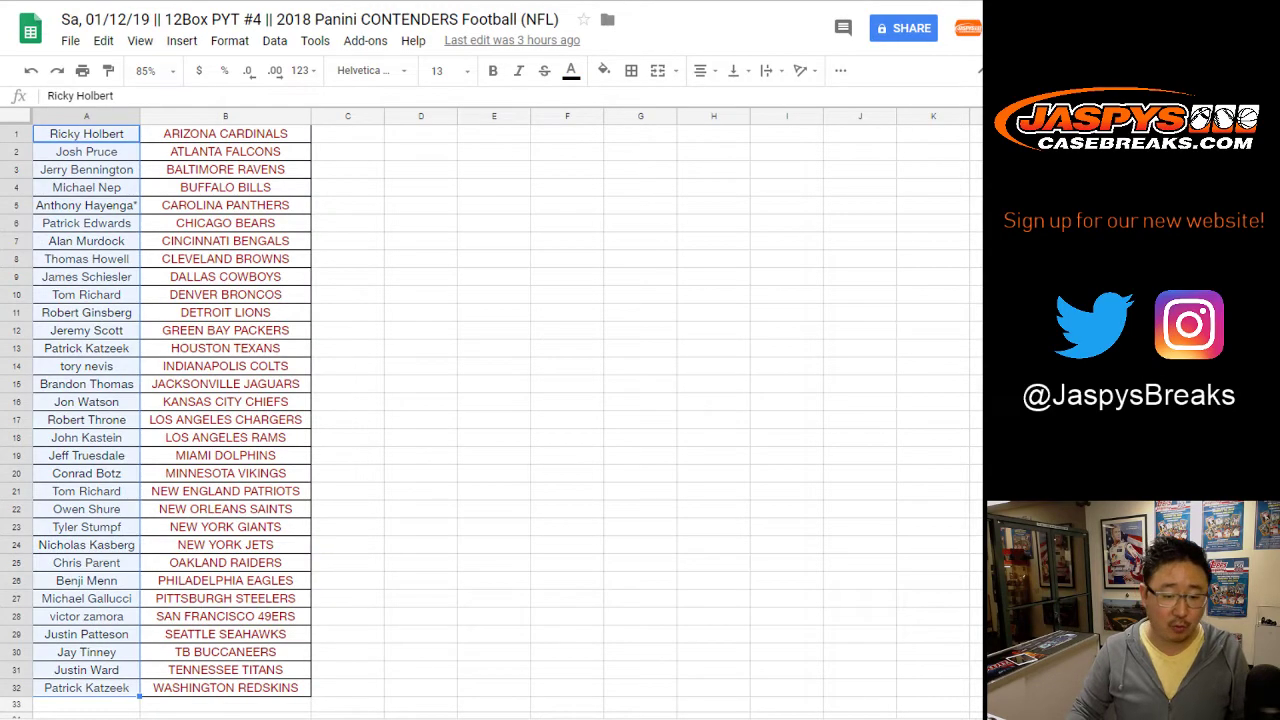
key("ctrl+c")
key("ctrl+Tab")
key("ctrl+v")
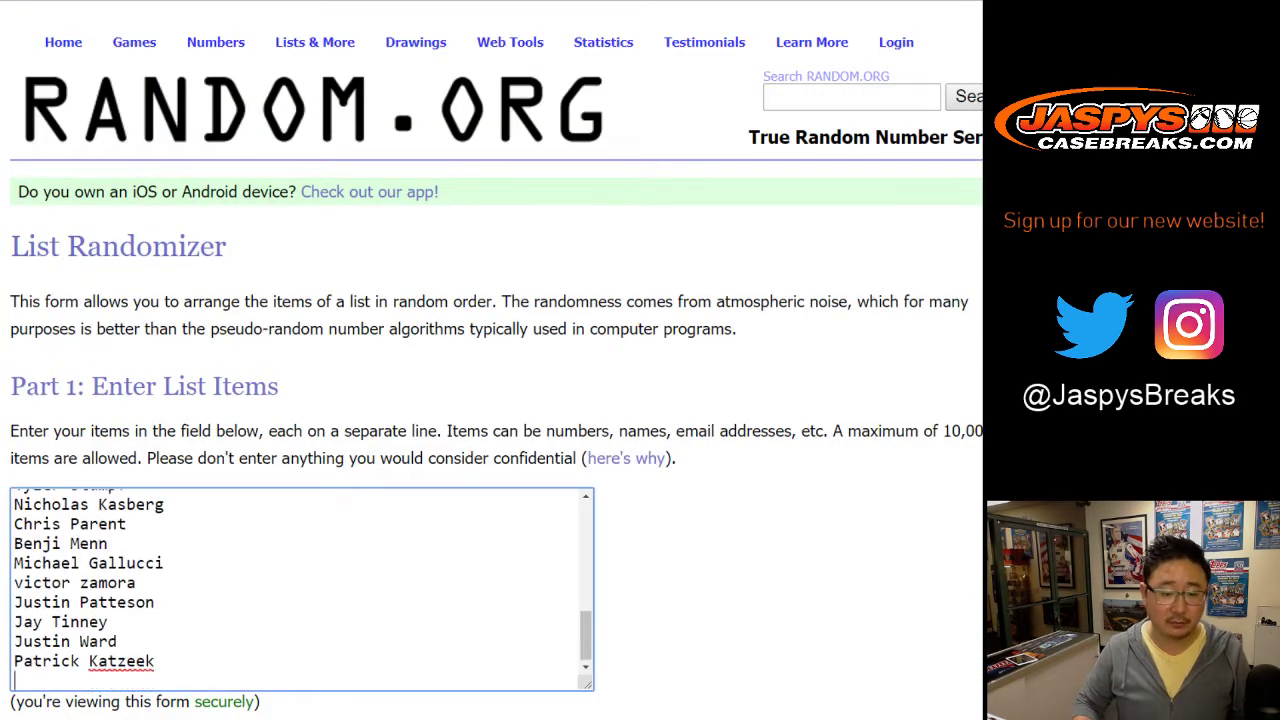
Add the participant names in A1:A32 of the Contenders Football PYT #5 sheet to the randomizer list
key("ctrl+Tab")
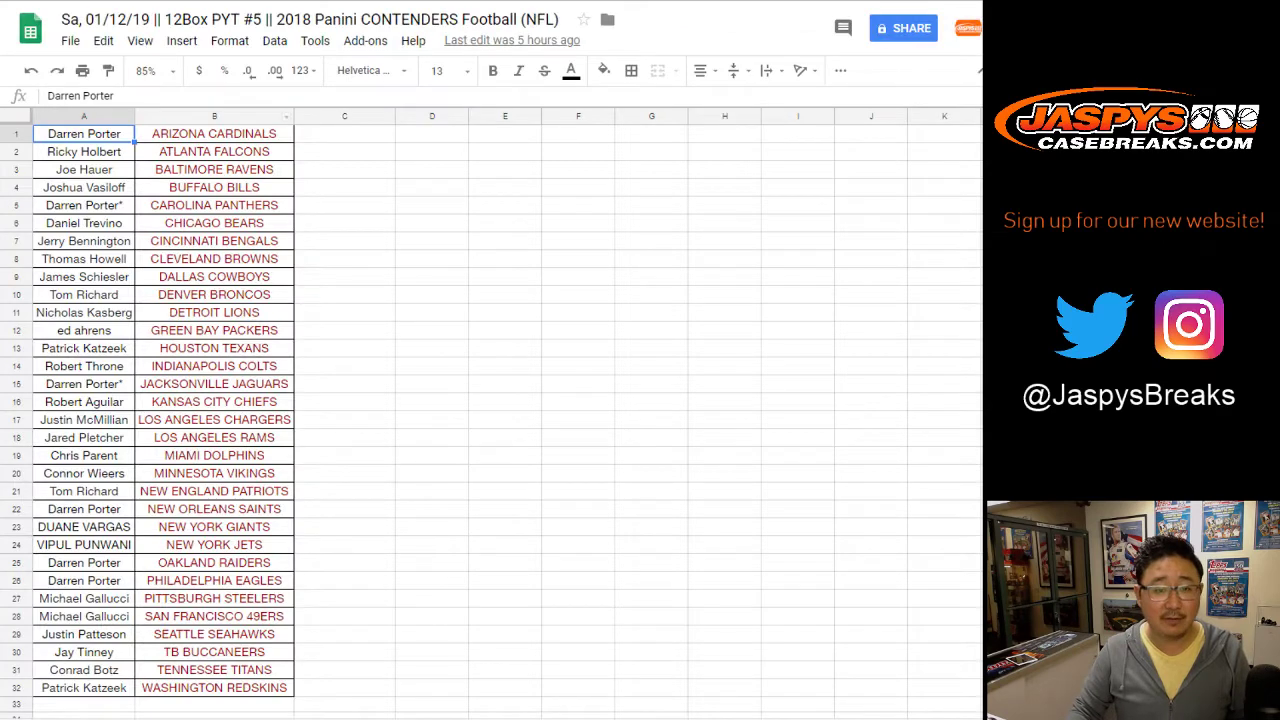
key("ctrl+shift+Down")
key("shift+Up")
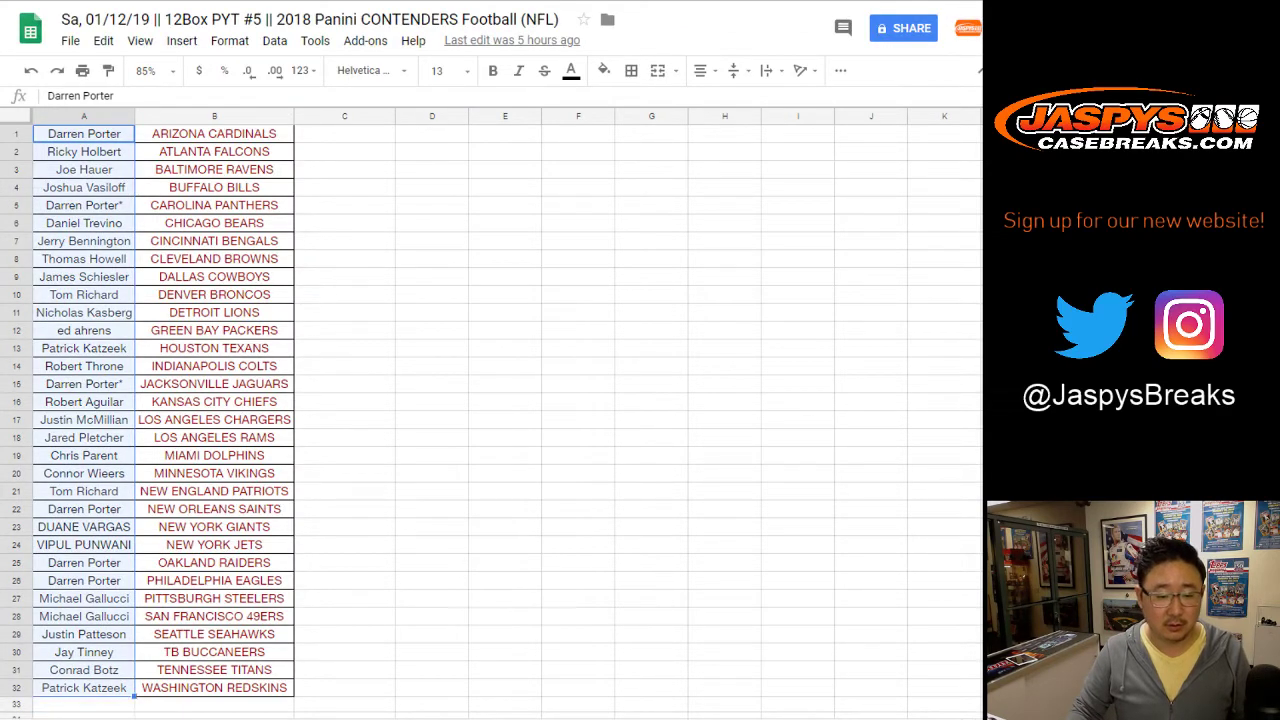
key("ctrl+Tab")
key("ctrl+a")
key("ctrl+v")
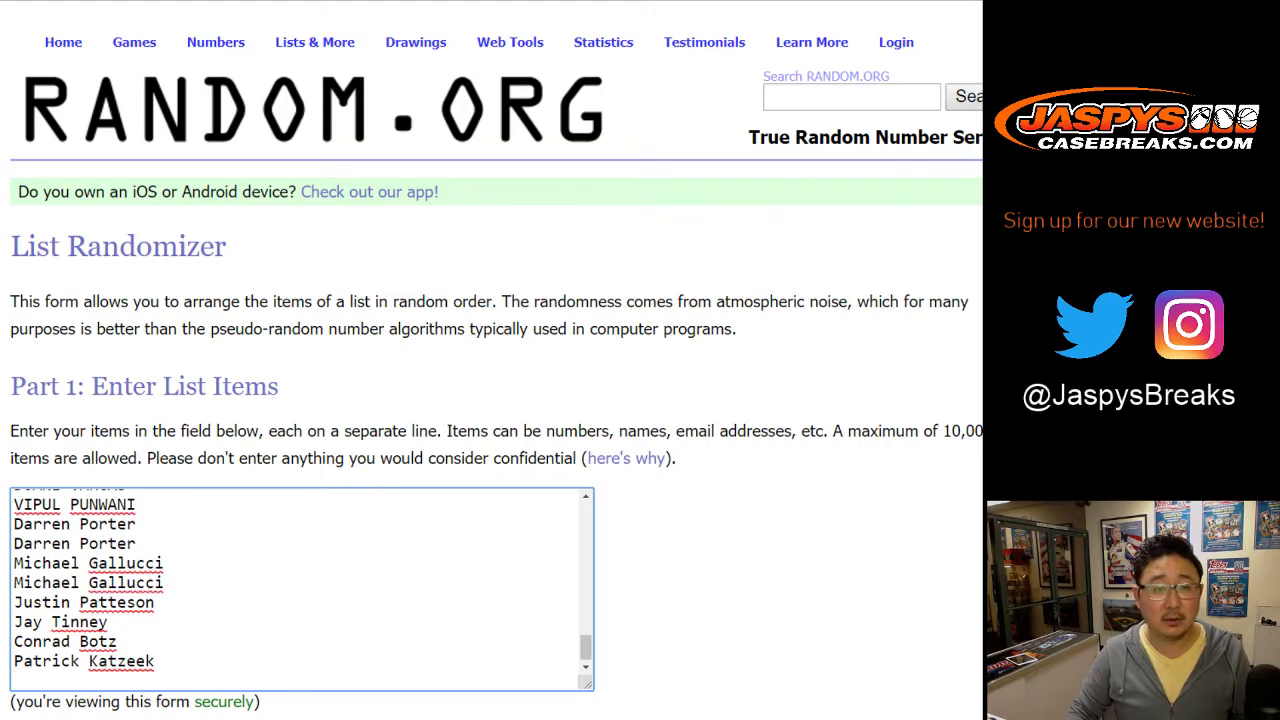
Append the participant names in A1:A32 of the Contenders Football PYT #6 sheet to the randomizer list
key("ctrl+shift+Tab")
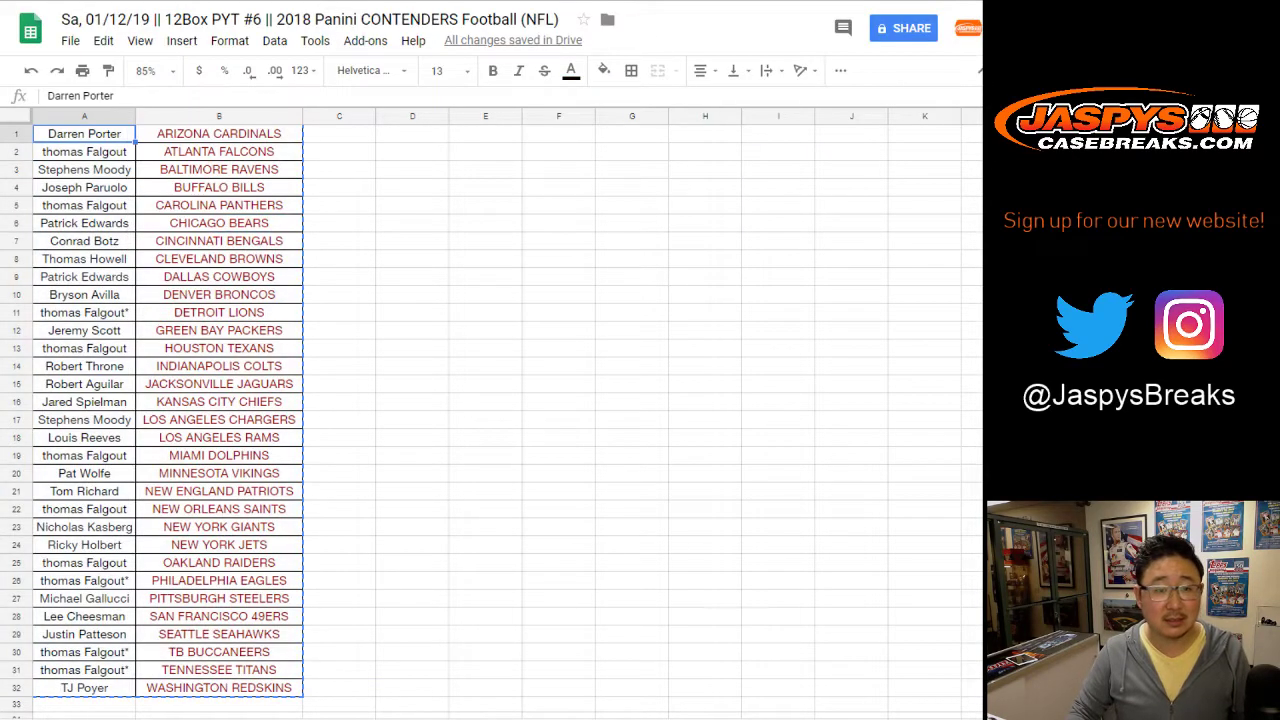
key("ctrl+shift+Down")
key("ctrl+c")
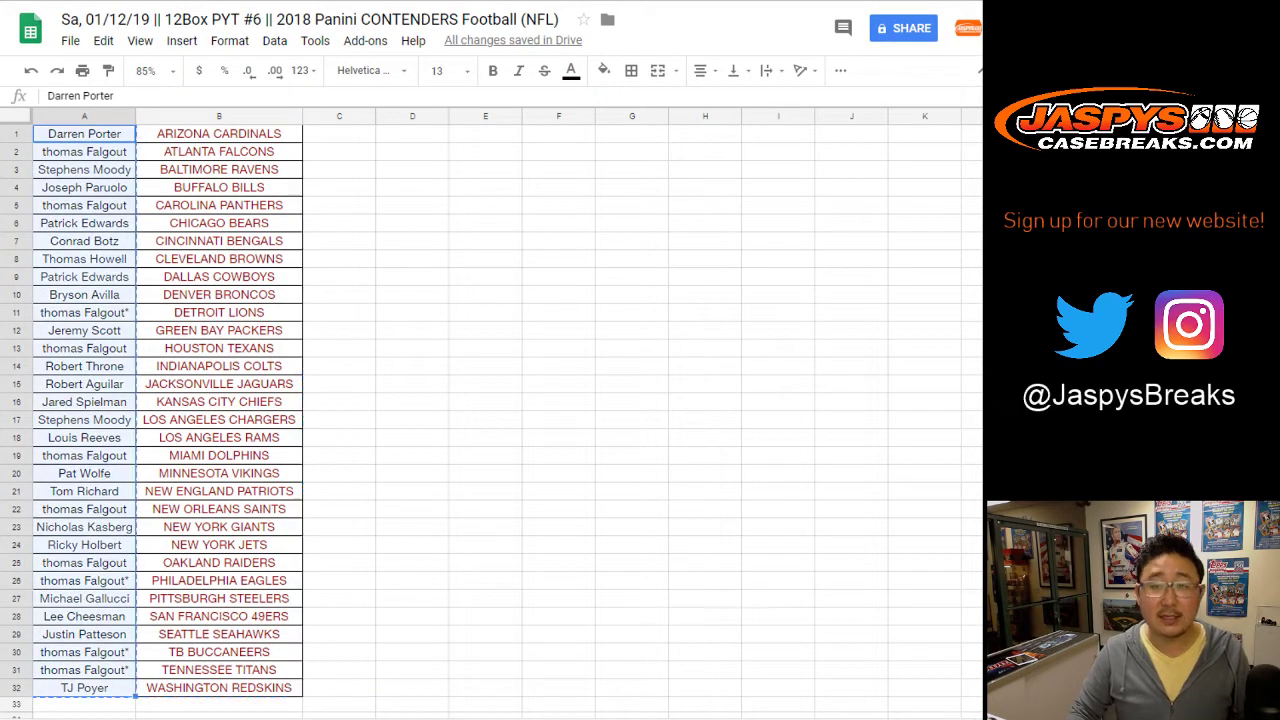
key("ctrl+Tab")
key("ctrl+v")
key("Return")
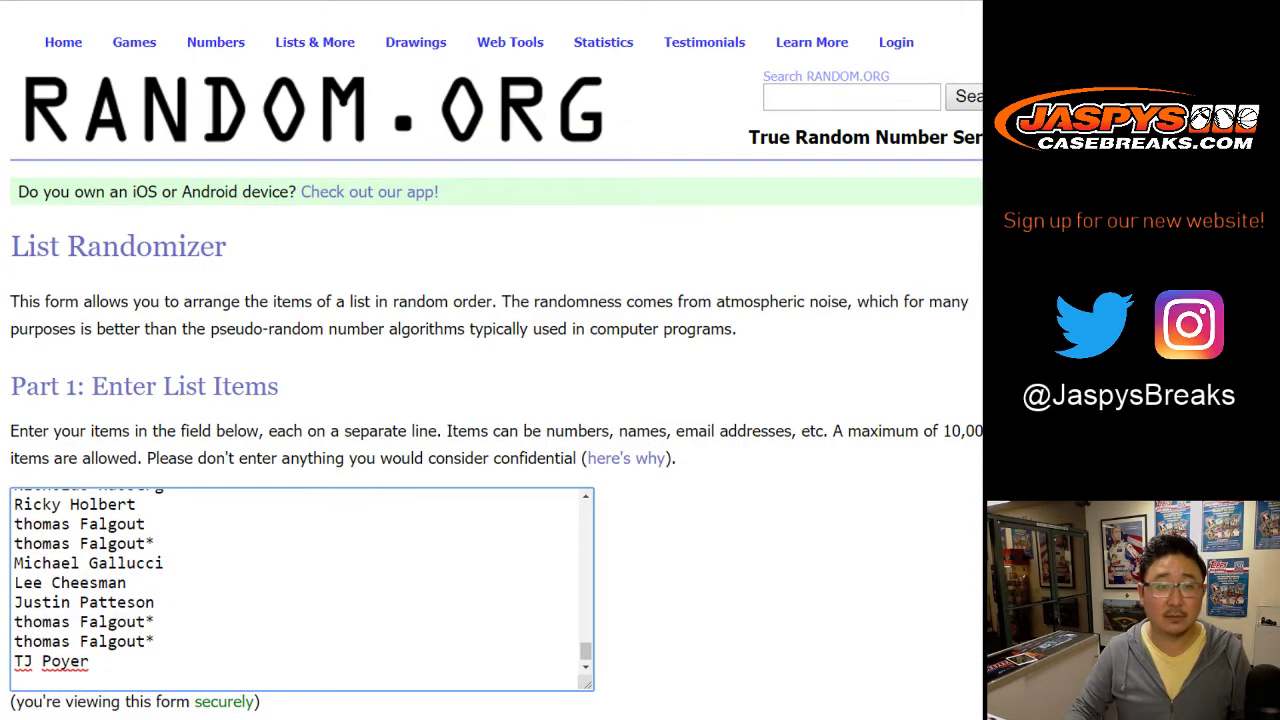
Append the participant names in A1:A32 of the 2016 Donruss Signature Series Football PYT #2 sheet to the randomizer list
key("ctrl+shift+Tab")
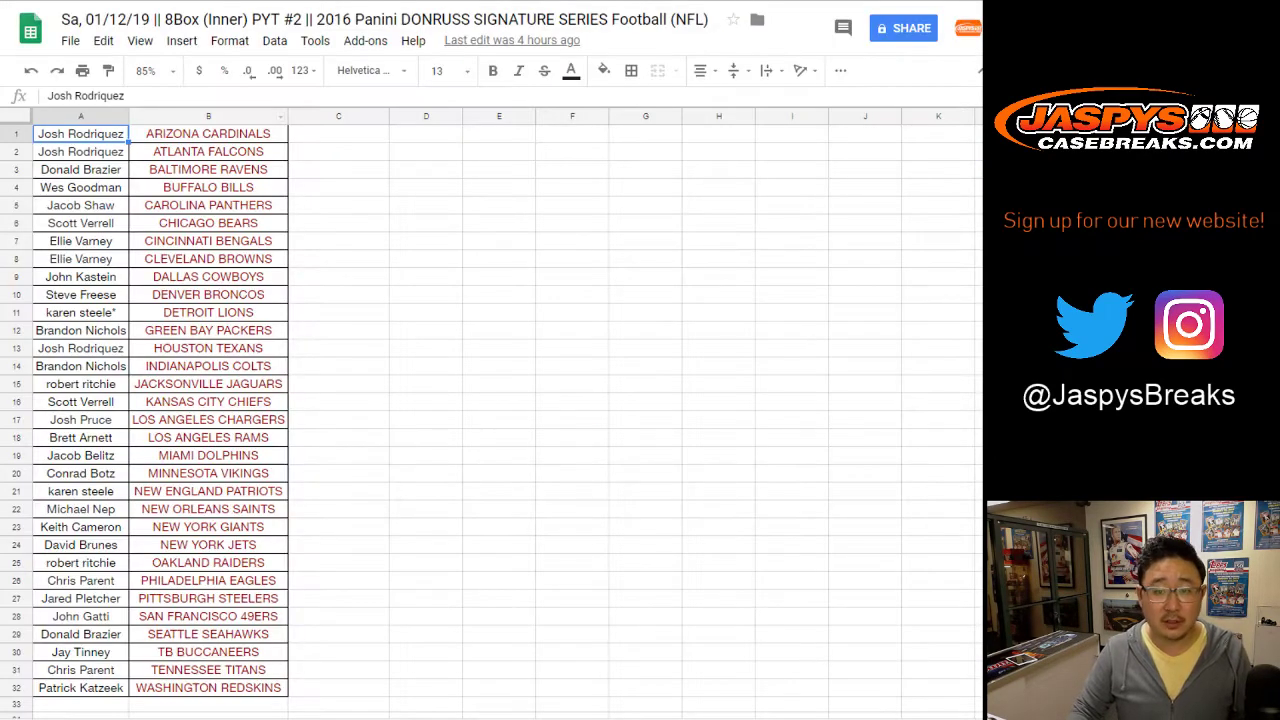
key("ctrl+shift+Down")
key("ctrl+c")
key("ctrl+Tab")
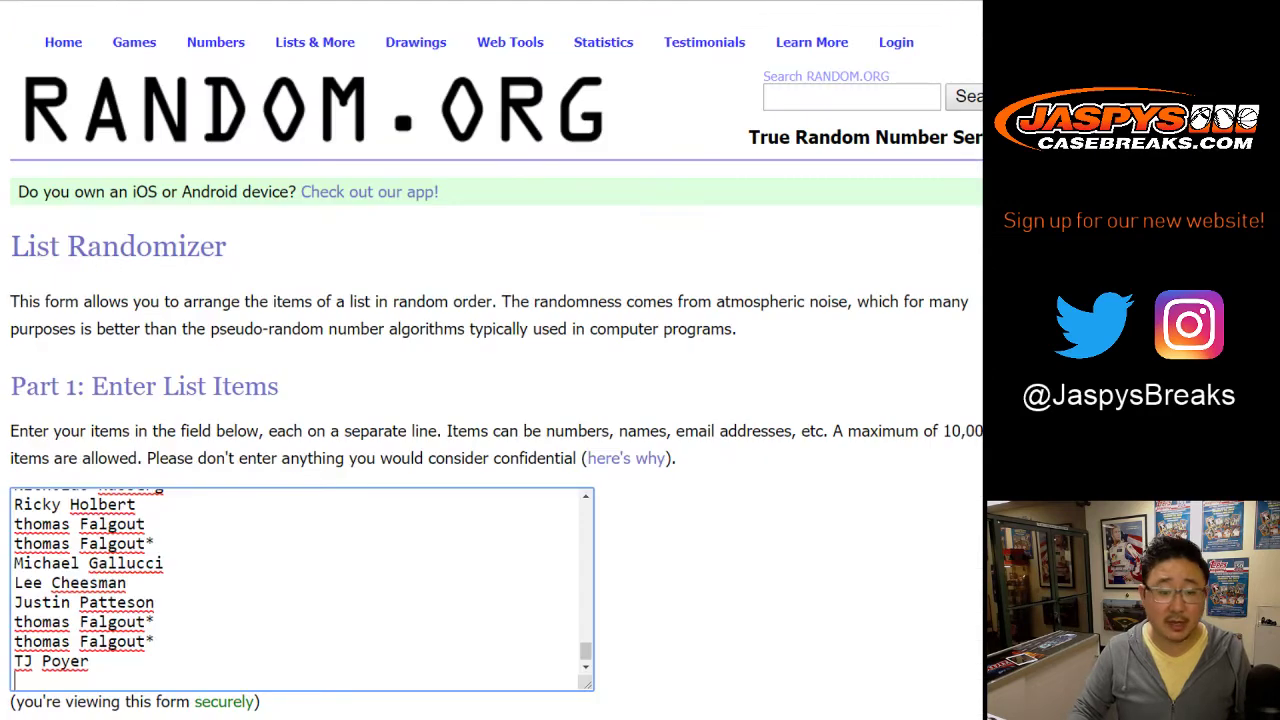
key("ctrl+v")
key("Return")
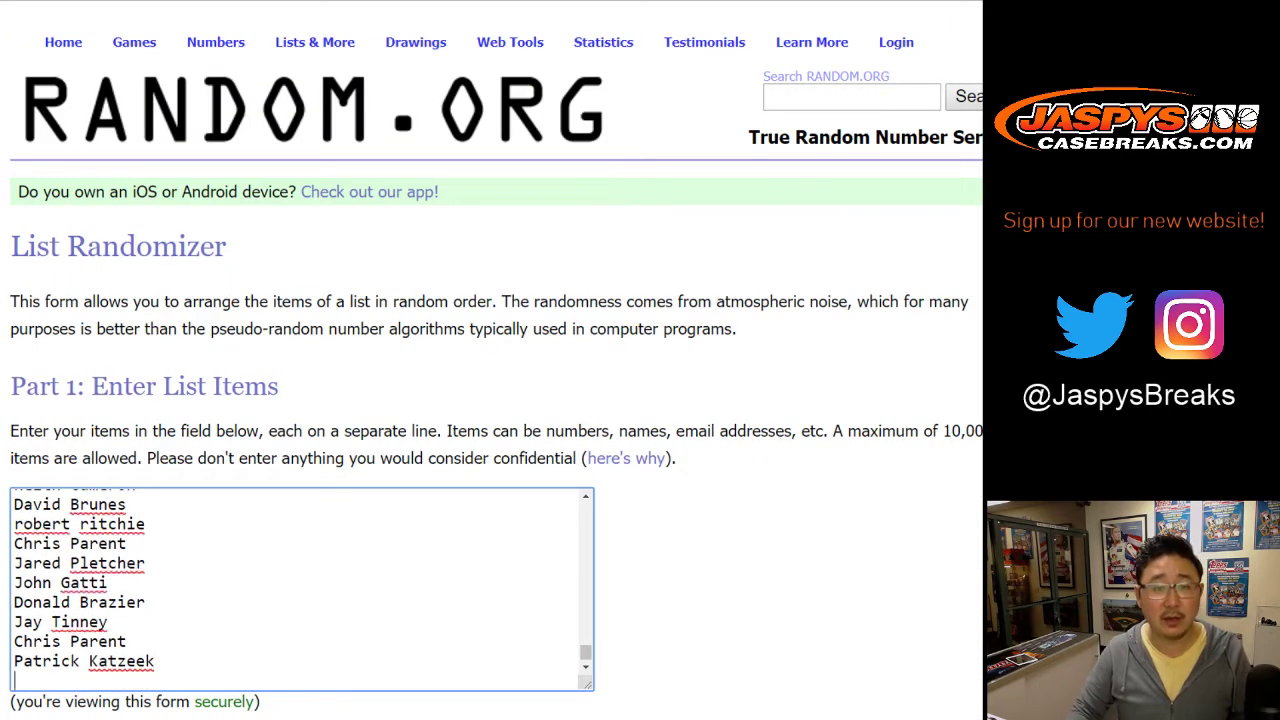
Append column A of the 2018-19 Dominion Basketball PYT #2 sheet, rows 1 to 30, to the randomizer list
key("ctrl+shift+Tab")
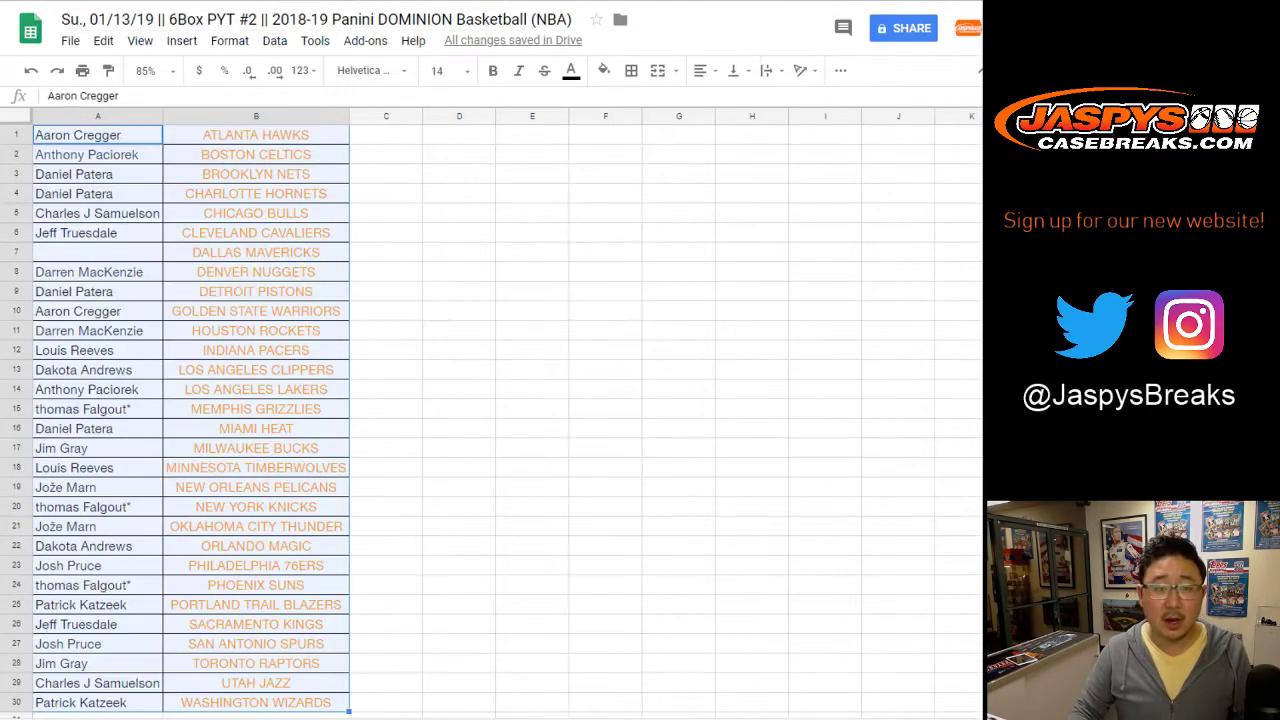
left_click(97, 135)
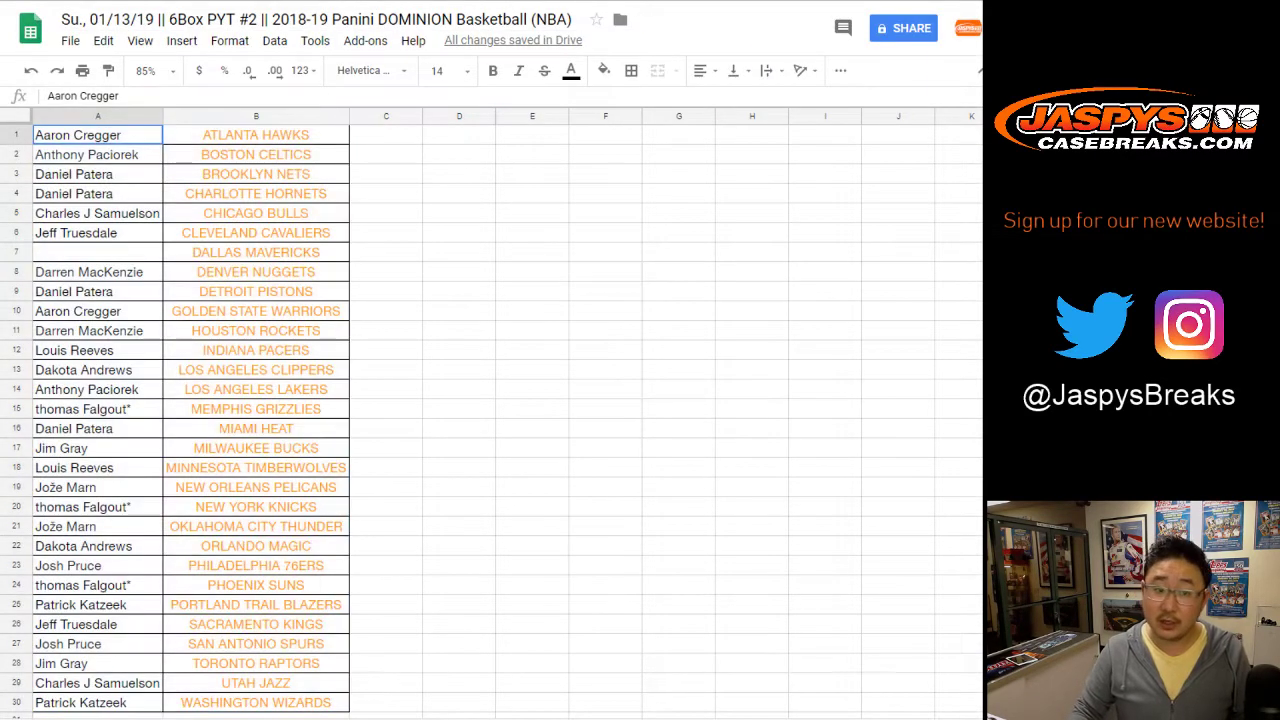
left_click(97, 703, "shift")
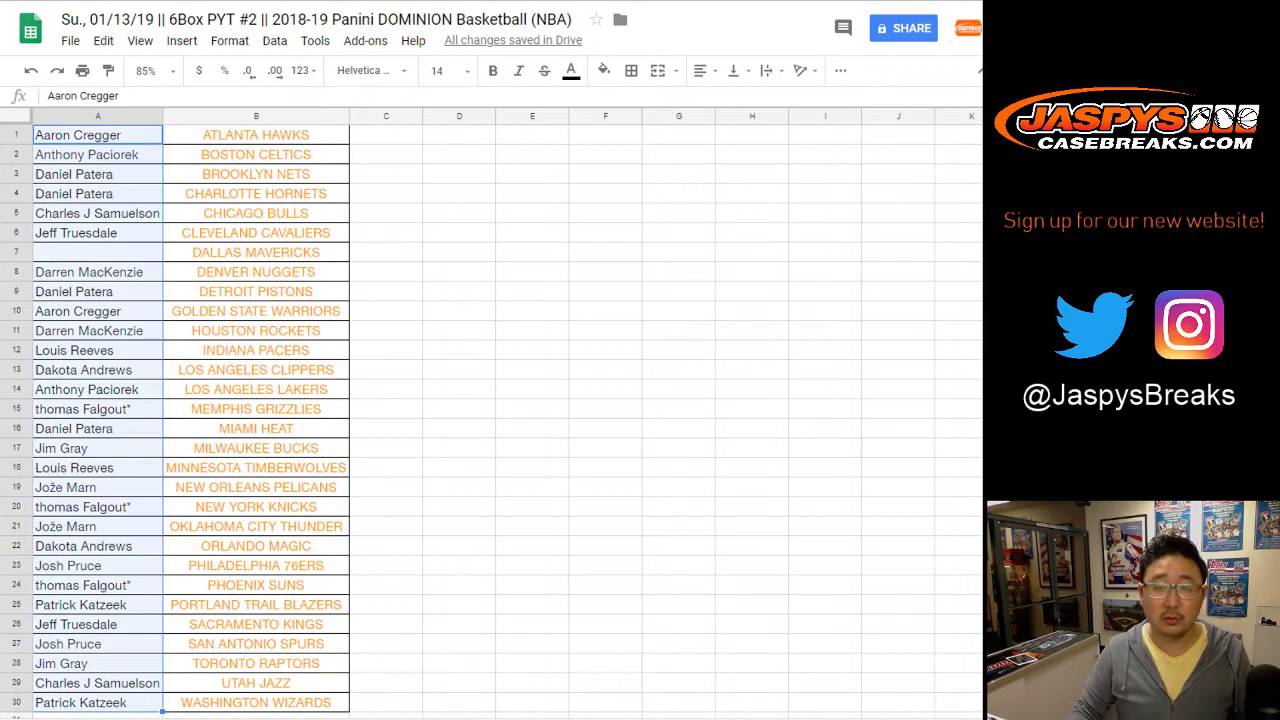
key("ctrl+c")
key("ctrl+Tab")
key("ctrl+a")
key("ctrl+v")
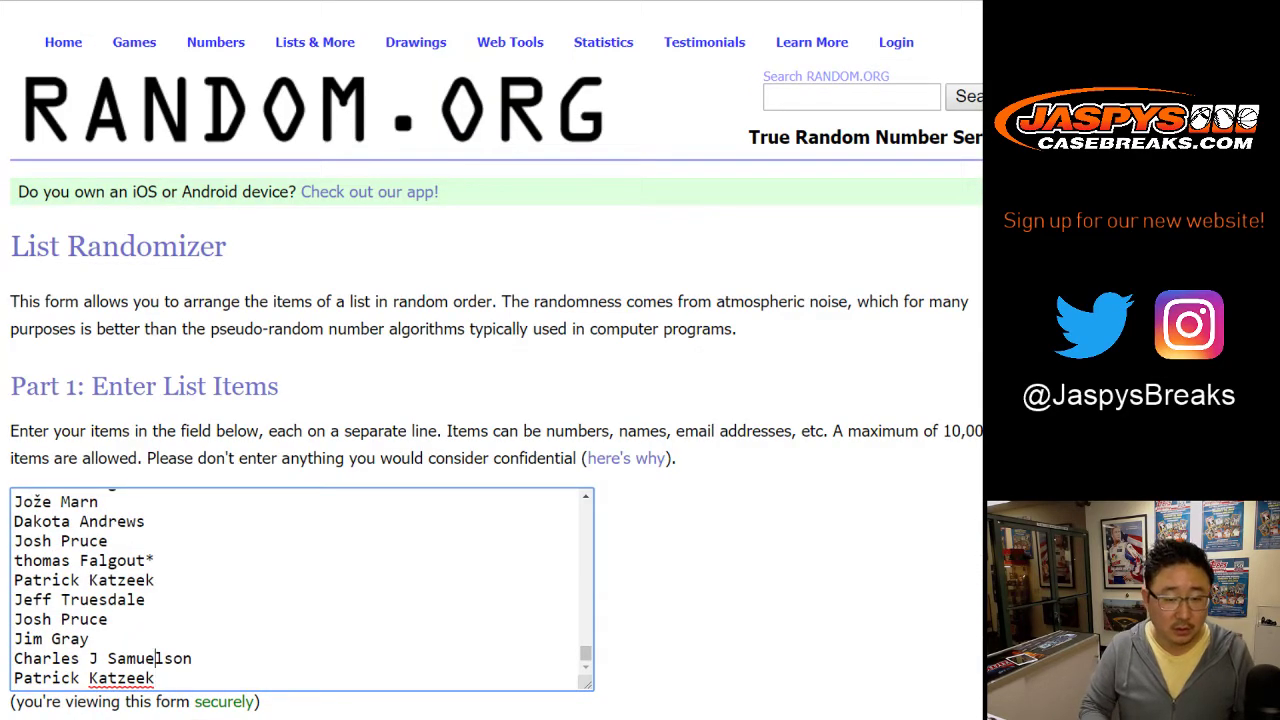
Remove the blank line left by the empty Dallas Mavericks spot from the newly added basketball names in the randomizer list
key("Up")
key("Up")
key("Up")
key("Up")
key("Up")
key("Up")
key("Up")
key("Up")
key("Up")
key("Up")
key("Up")
key("Up")
key("Up")
key("Up")
key("Up")
key("Up")
key("Up")
key("Up")
key("Up")
key("Up")
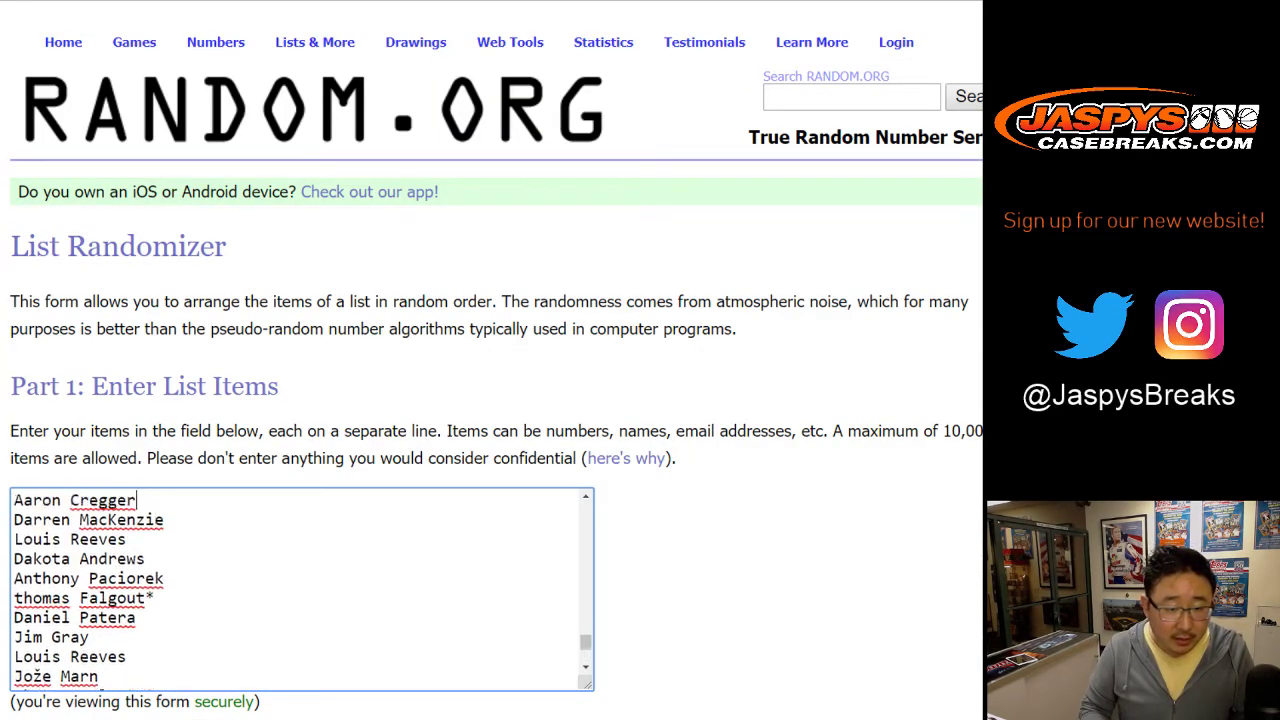
key("Up")
key("Up")
key("Up")
key("Up")
key("Up")
key("Up")
key("Up")
key("Up")
key("Up")
key("Delete")
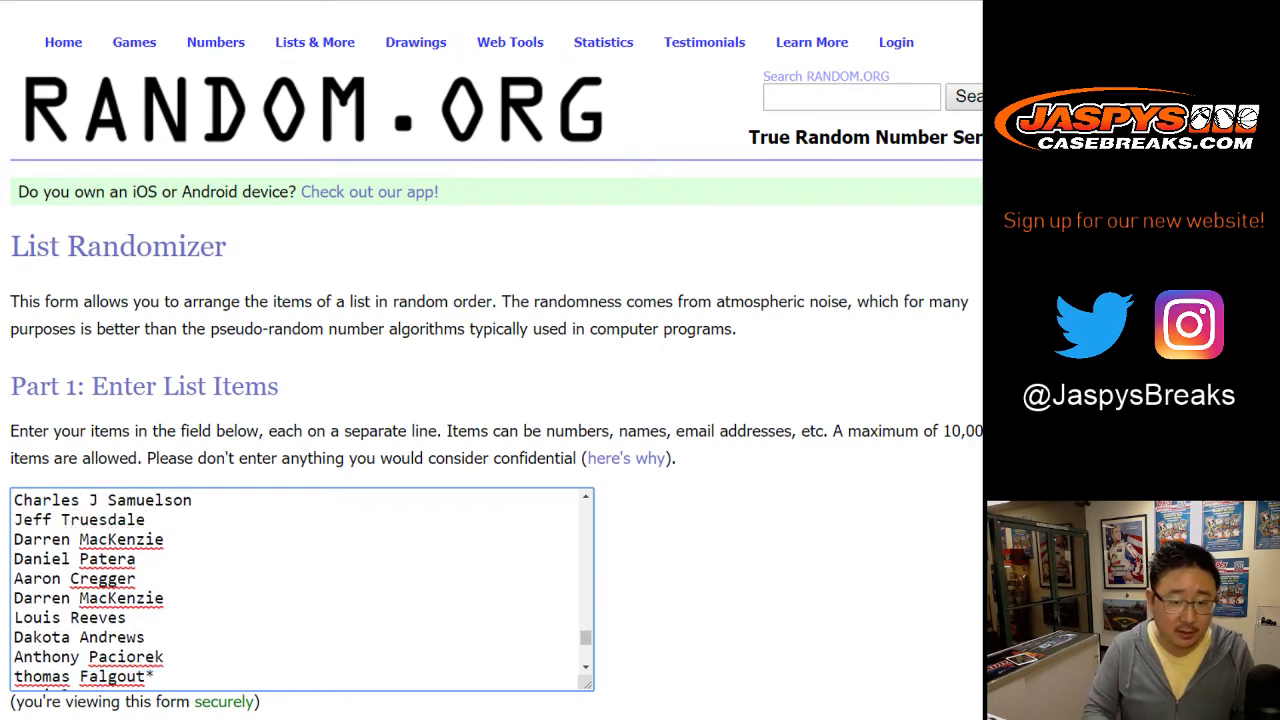
Append the participant names in A1:A30 of the 2016 Topps Finest Baseball PYT #1 sheet to the randomizer list
key("ctrl+shift+Tab")
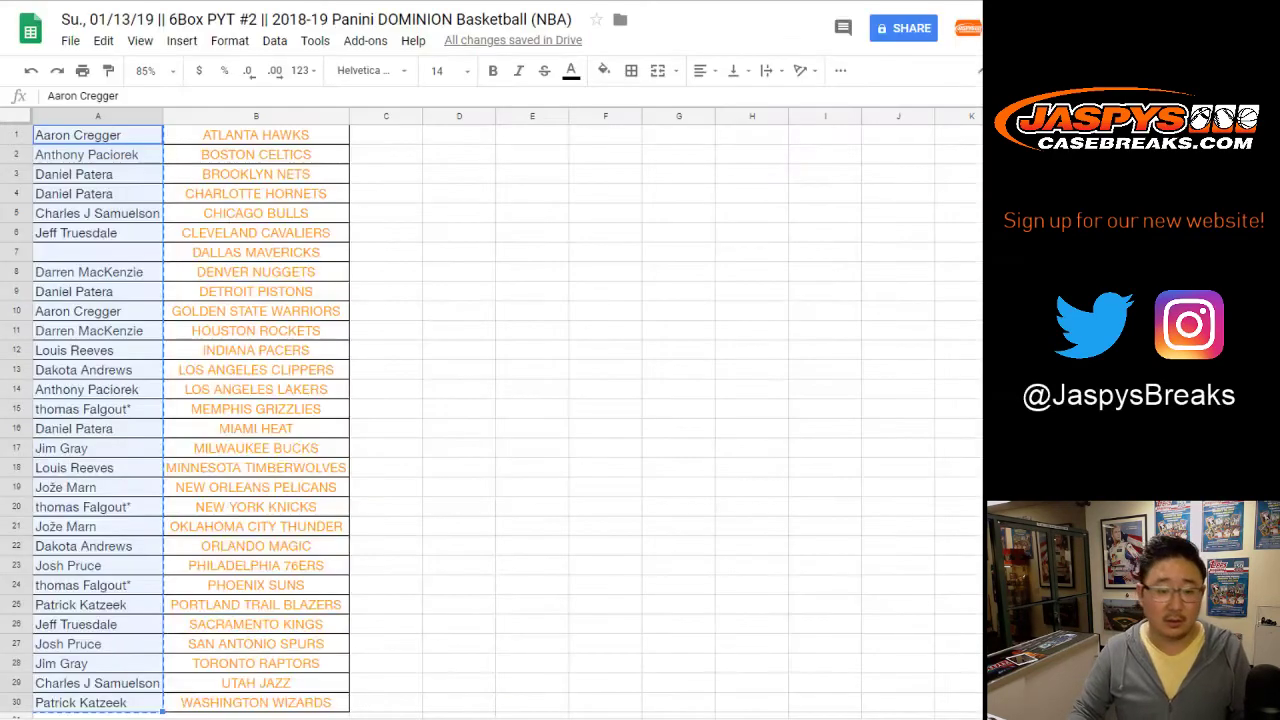
key("ctrl+shift+Tab")
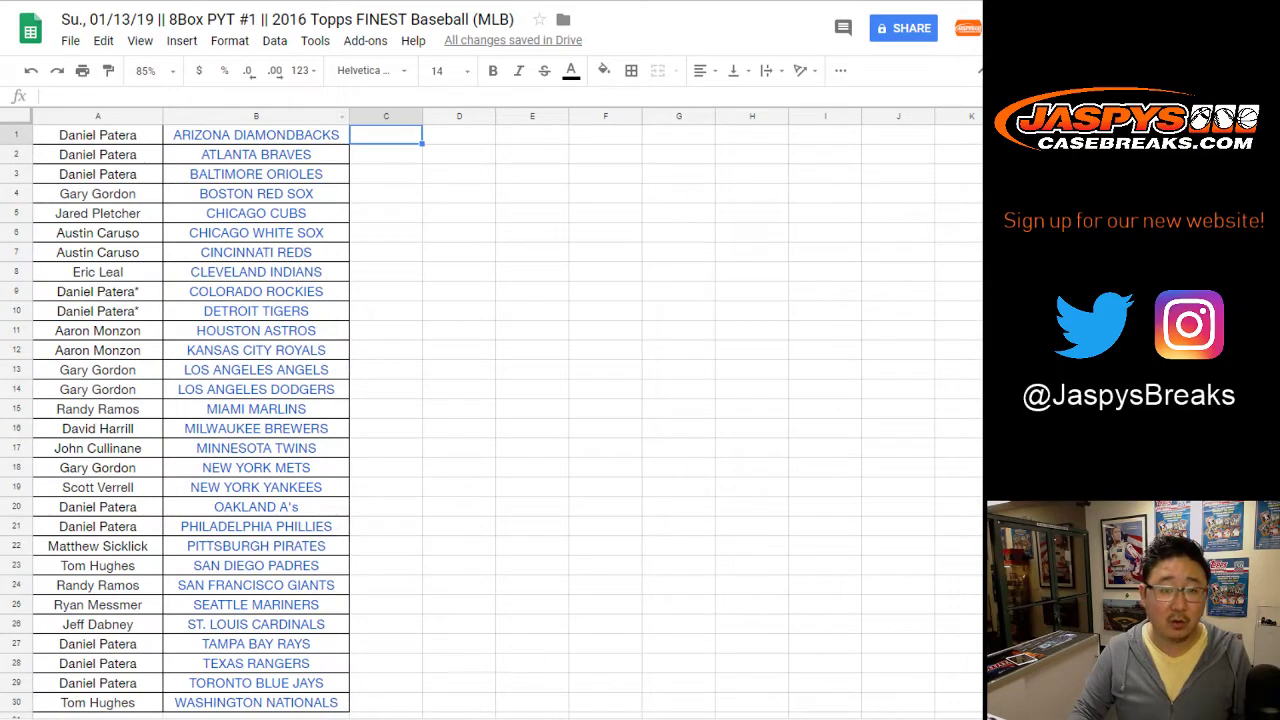
left_click(98, 135)
key("ctrl+shift+Down")
key("ctrl+c")
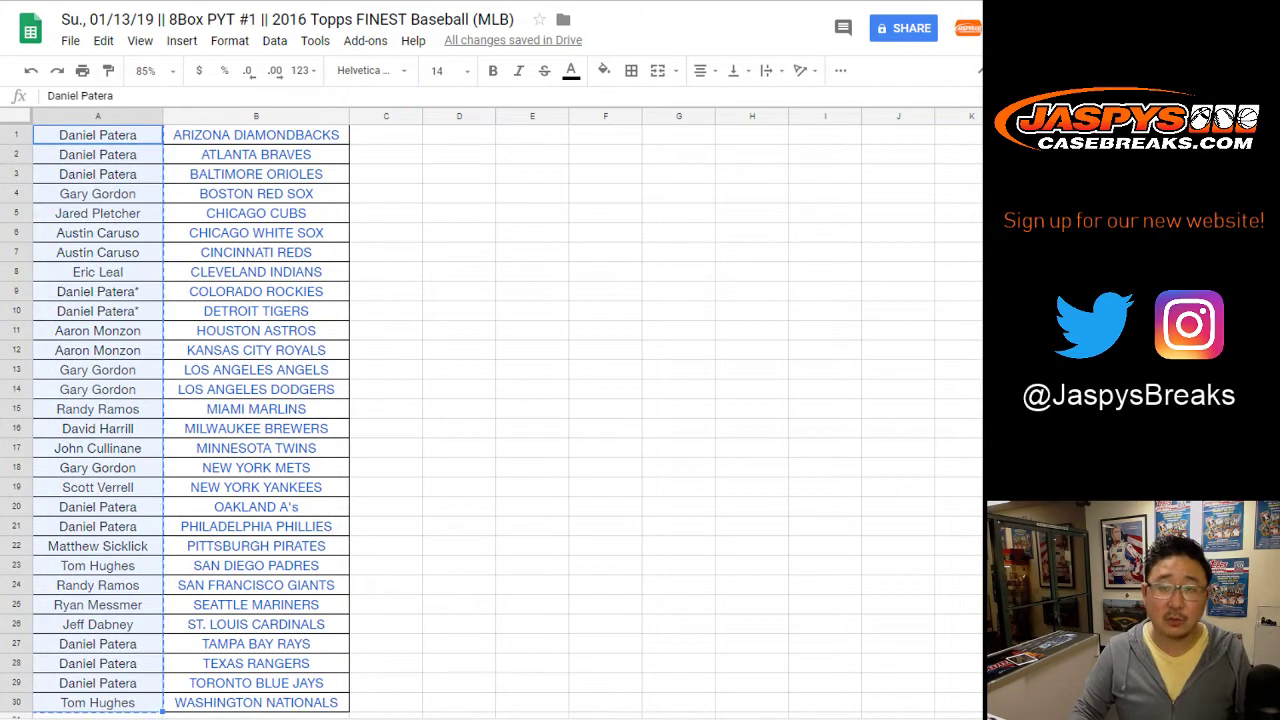
key("ctrl+shift+Tab")
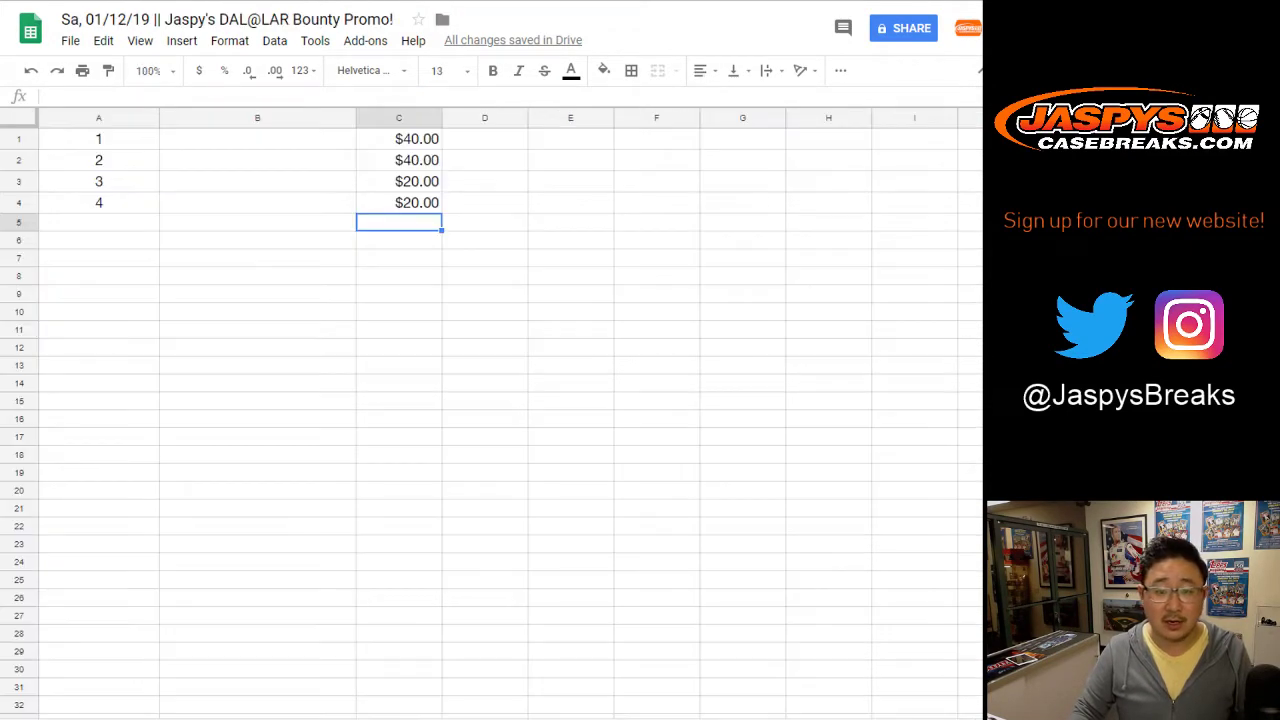
key("ctrl+shift+Tab")
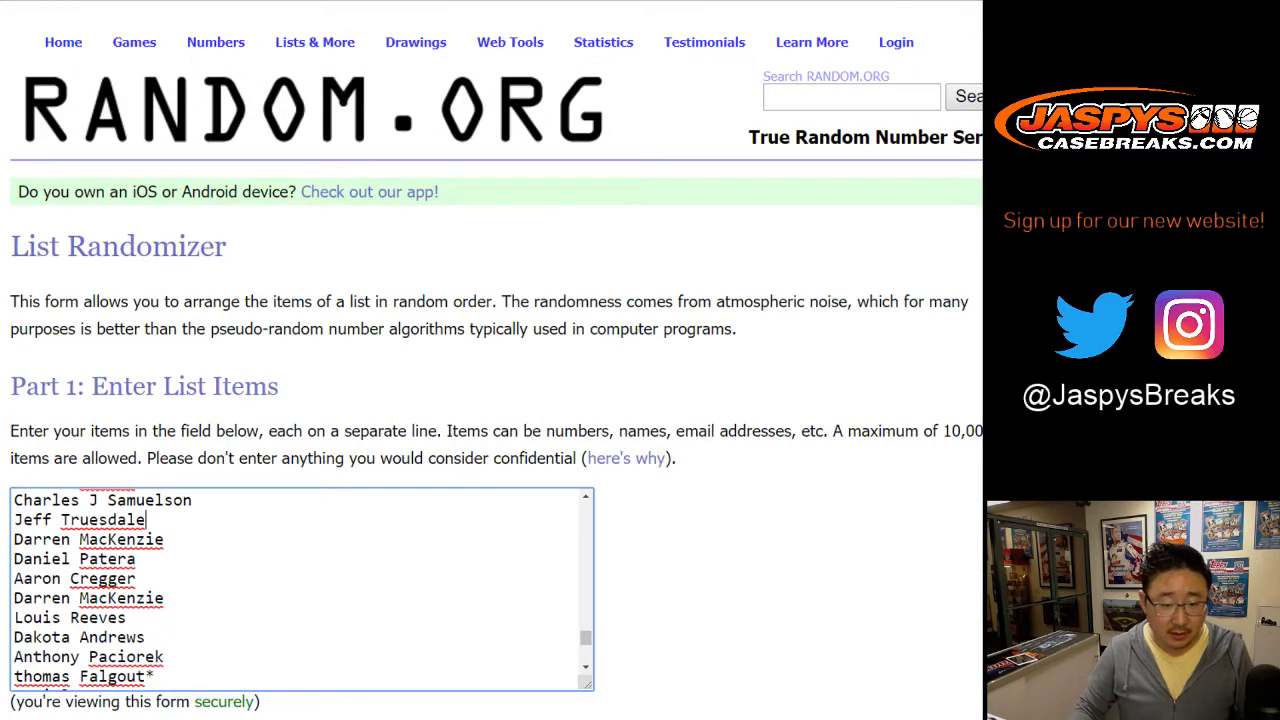
key("ctrl+a")
key("ctrl+v")
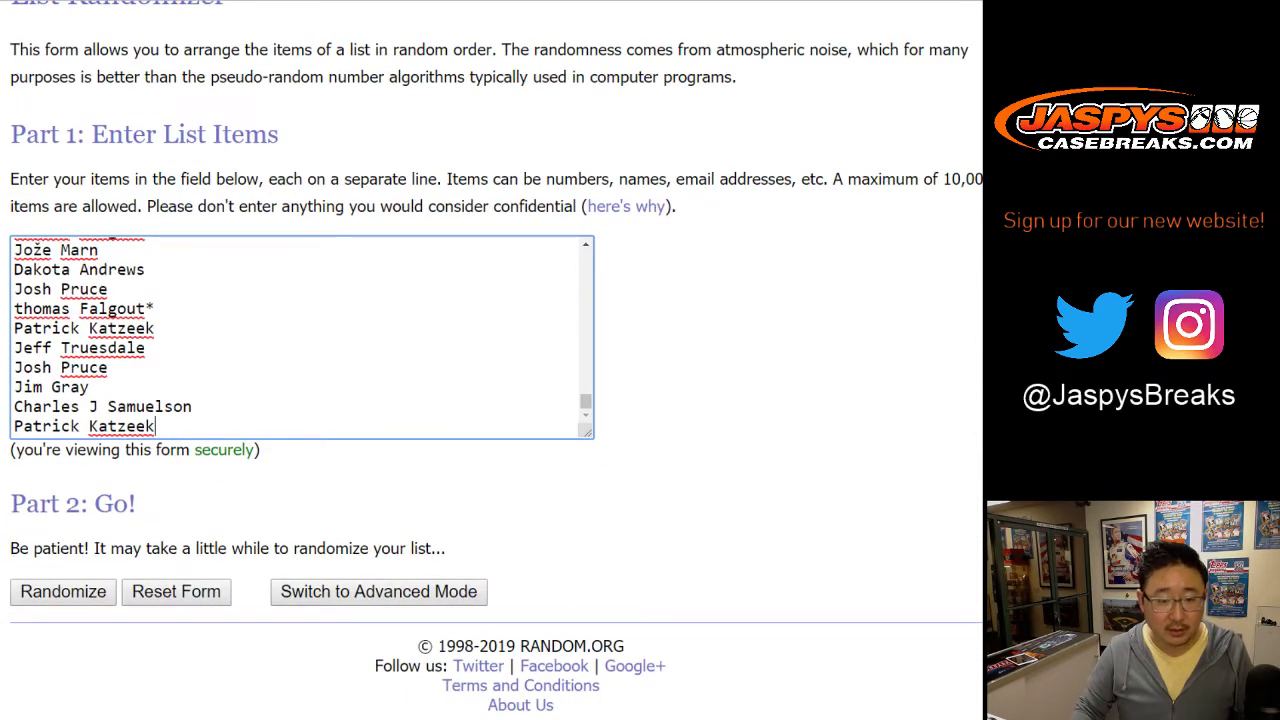
key("ctrl+a")
key("ctrl+v")
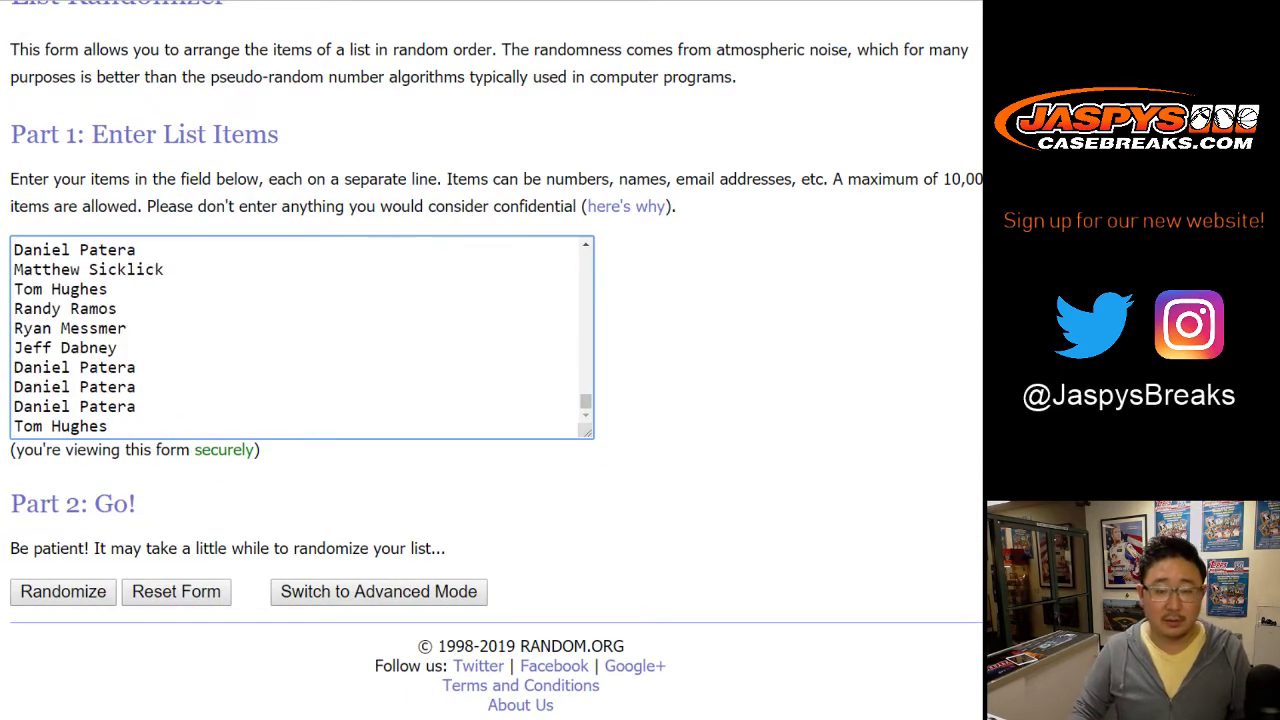
scroll(302, 337, "up", 15)
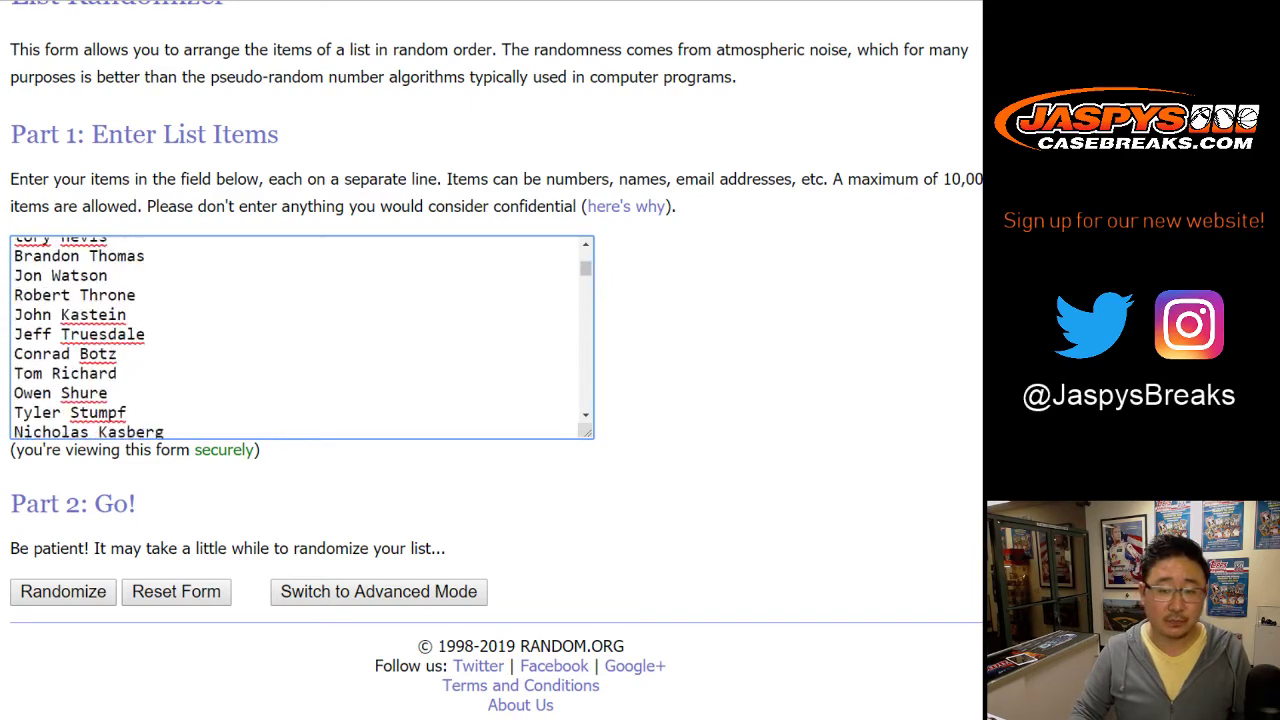
In the Bounty Promo sheet, enter "6th break bonus" in D3 and "Contenders Bingo Card Bonus" in D4 beside the $20.00 prizes
key("ctrl+Tab")
left_click(485, 139)
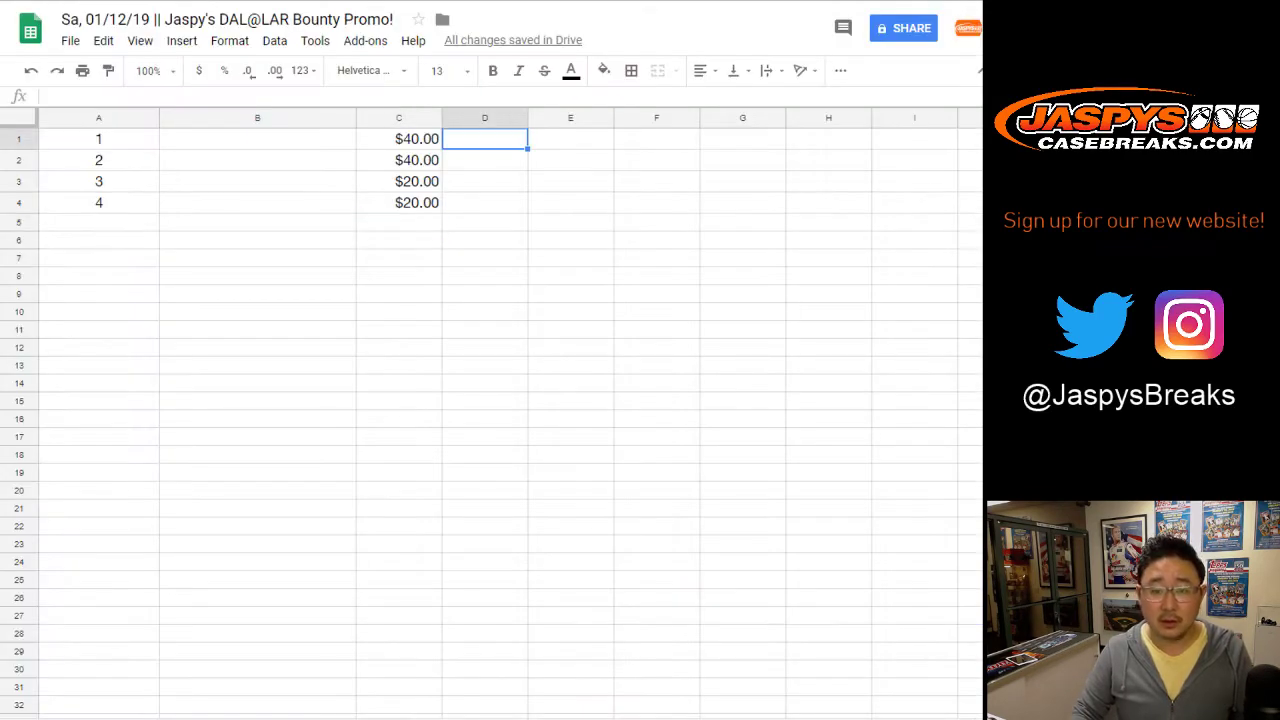
left_click(485, 182)
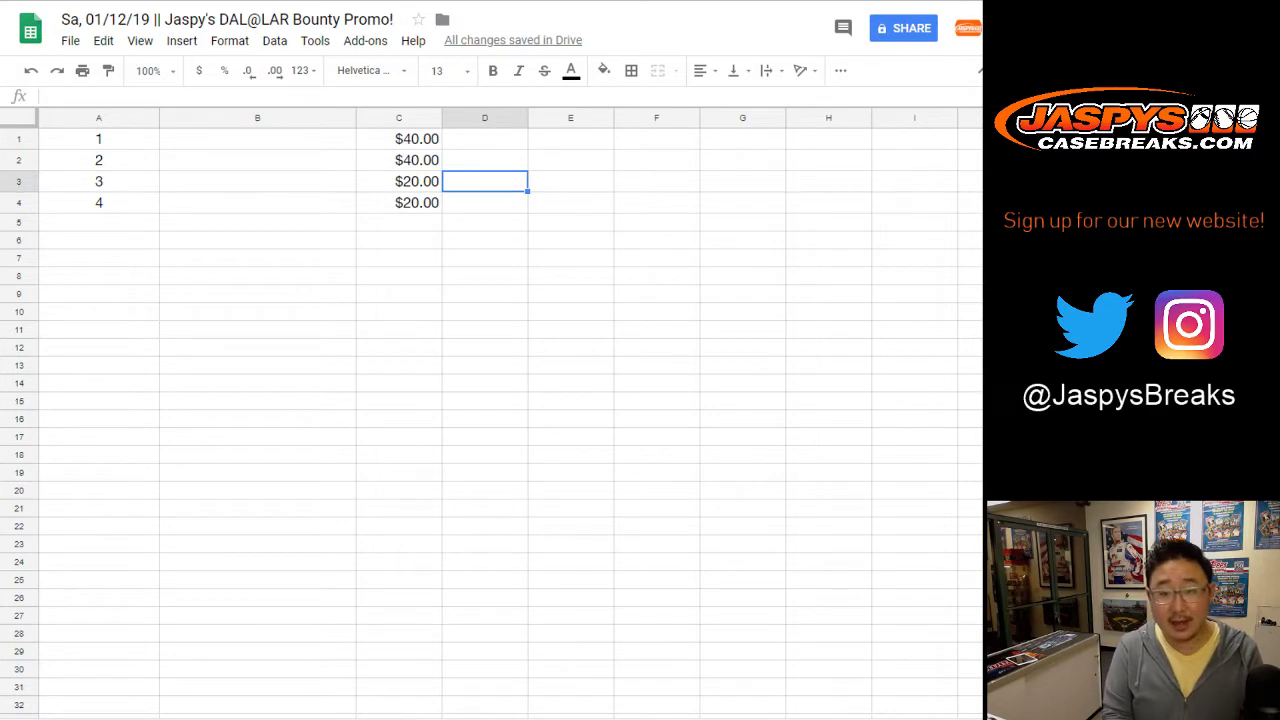
type("6")
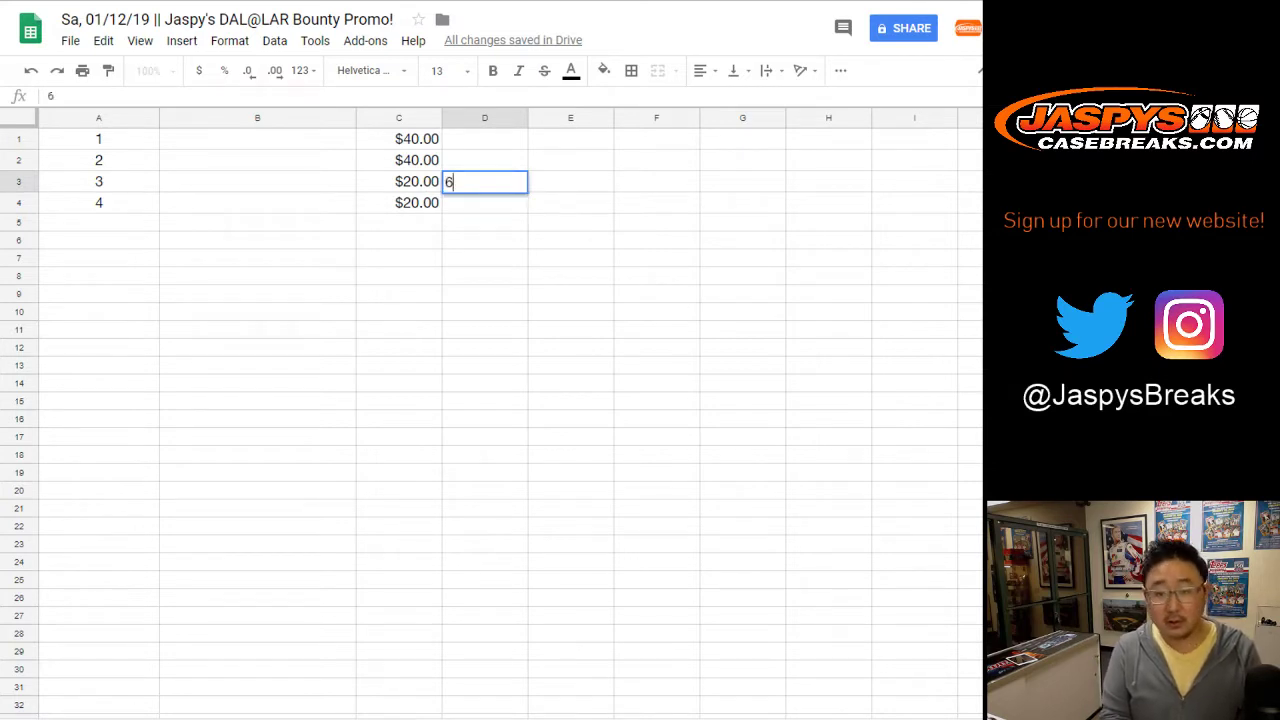
type("th break bonus")
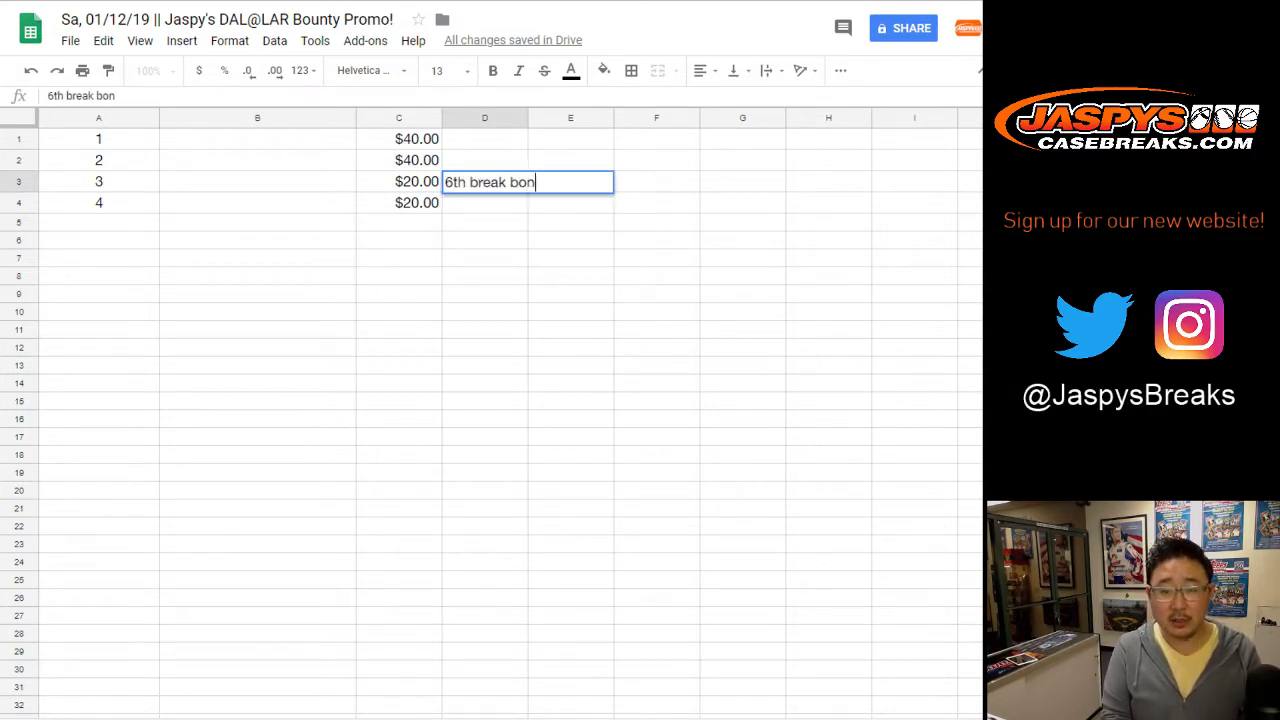
key("Return")
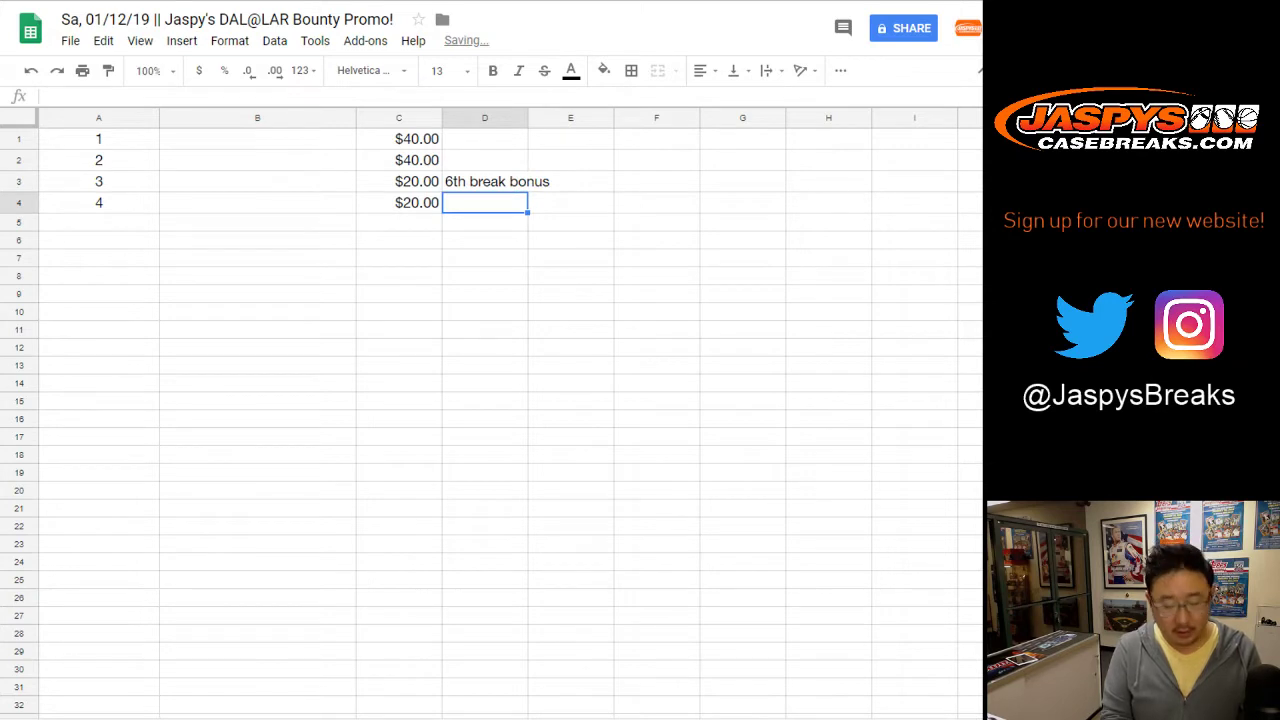
type("Contenders B")
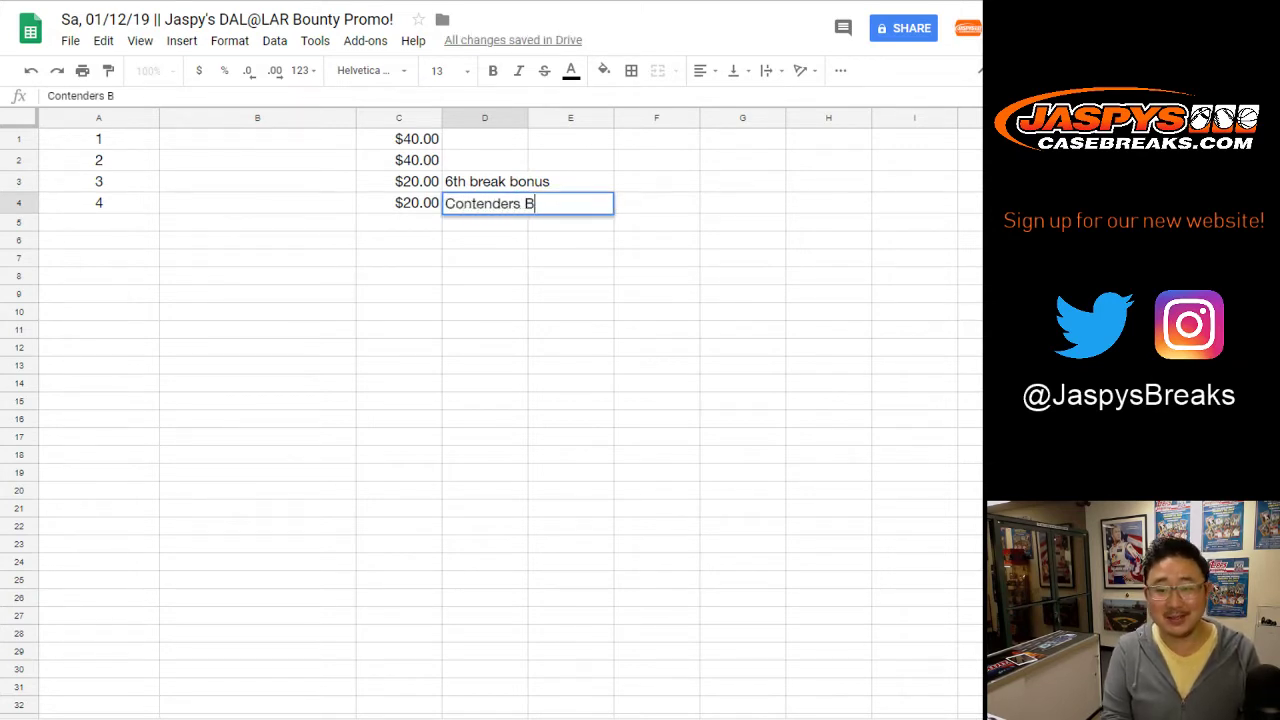
type("ingo Card Bonus")
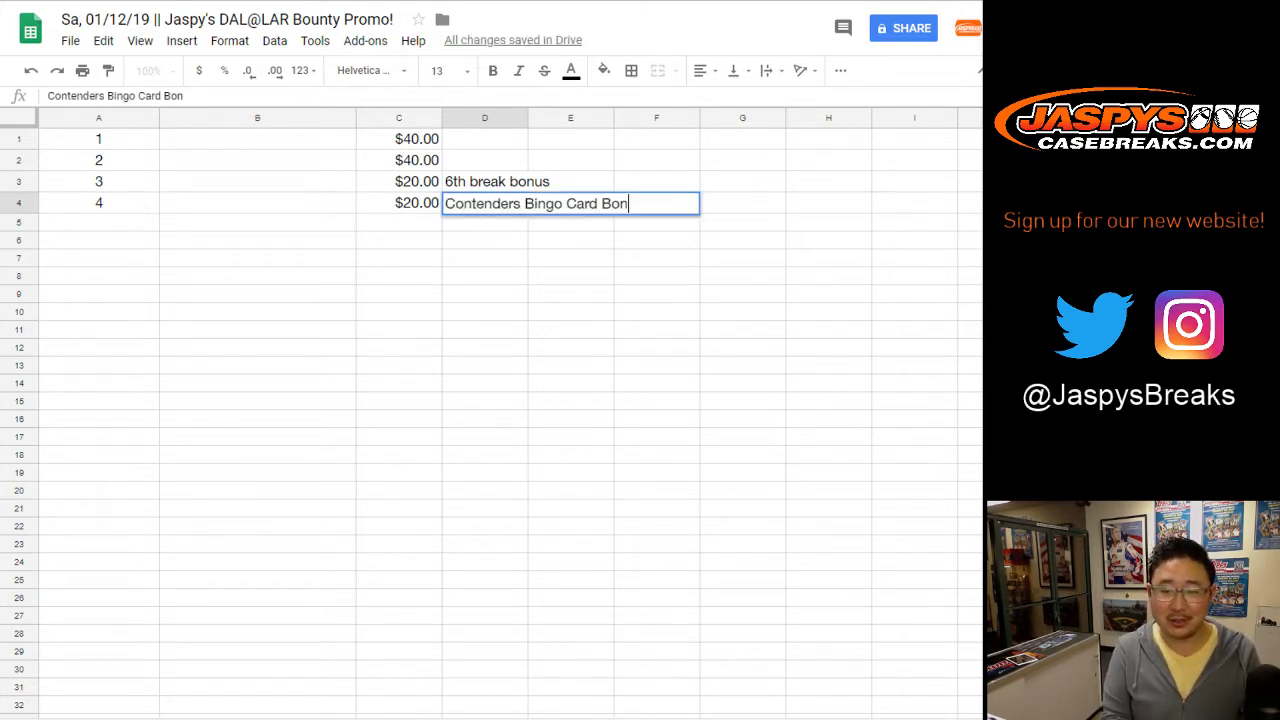
key("Return")
Enter "Bounty" in D1 and D2 beside the $40.00 prizes and widen column D to fit its longest label
key("Up")
key("Up")
key("Up")
key("Up")
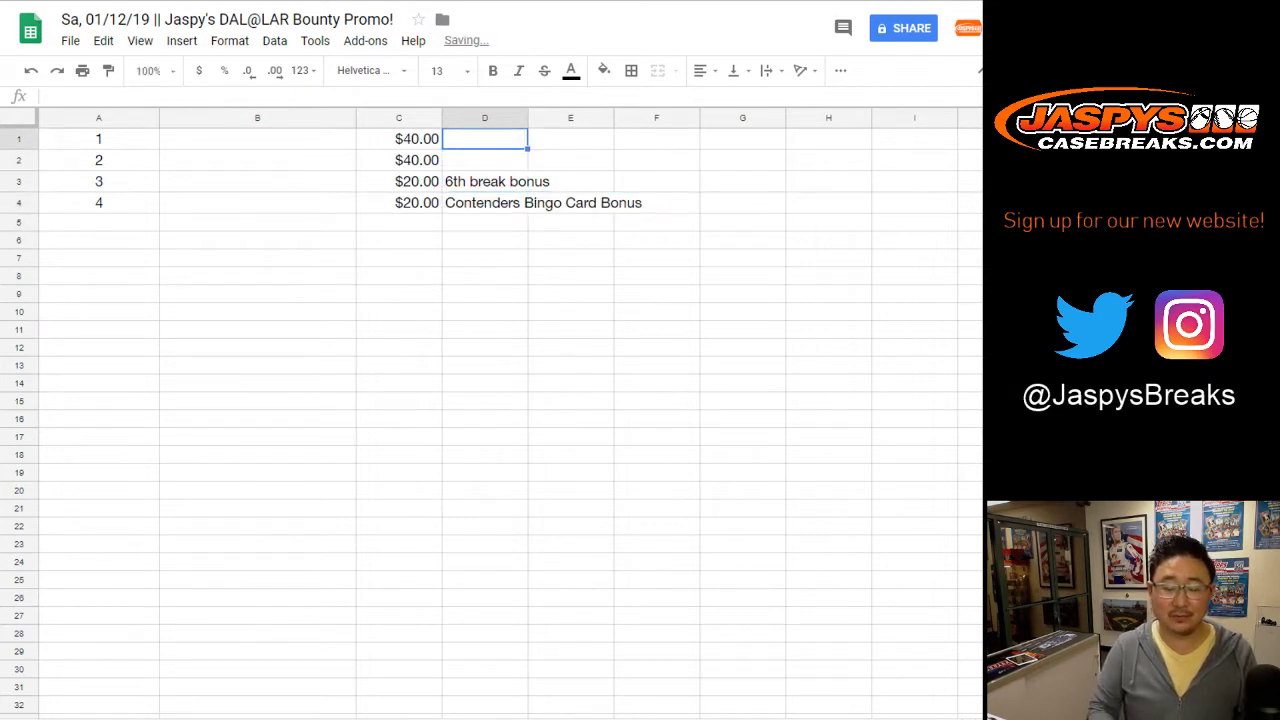
type("Bounty")
key("Return")
type("Bo")
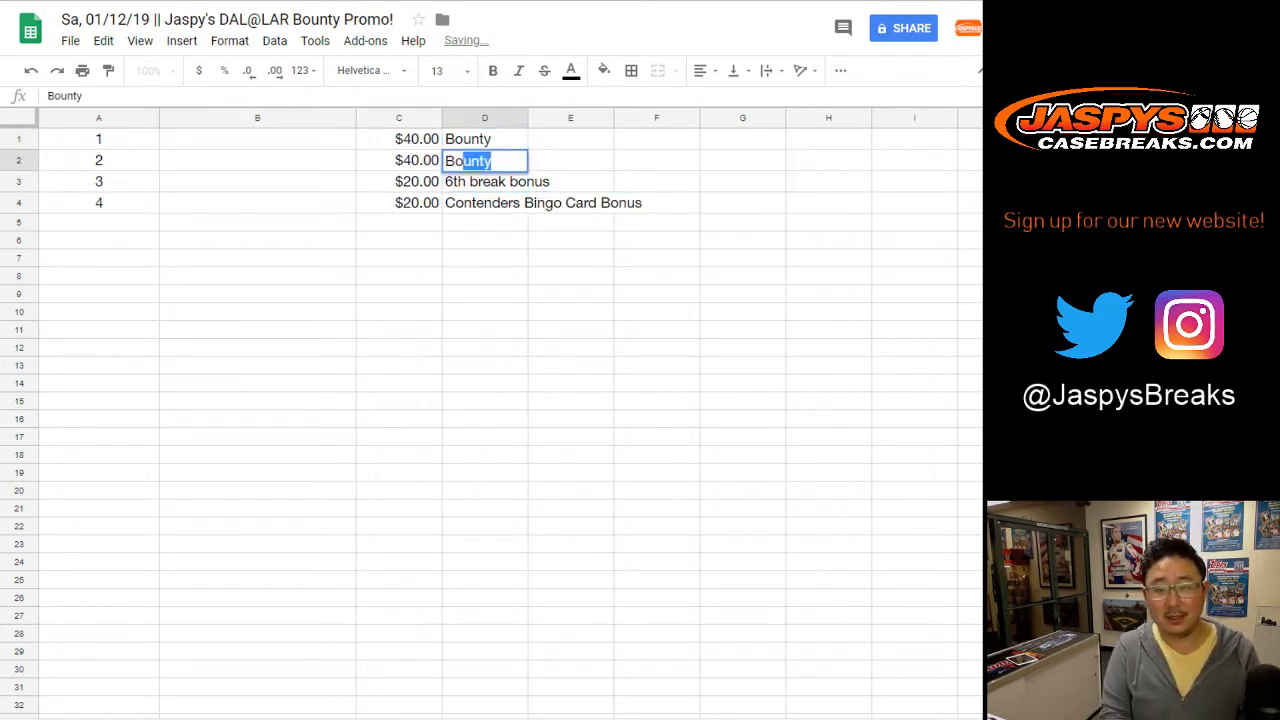
key("Return")
left_click_drag(527, 118, 645, 118)
Format columns A through C with bold, light green text
left_click(98, 118)
left_click(398, 118, "shift")
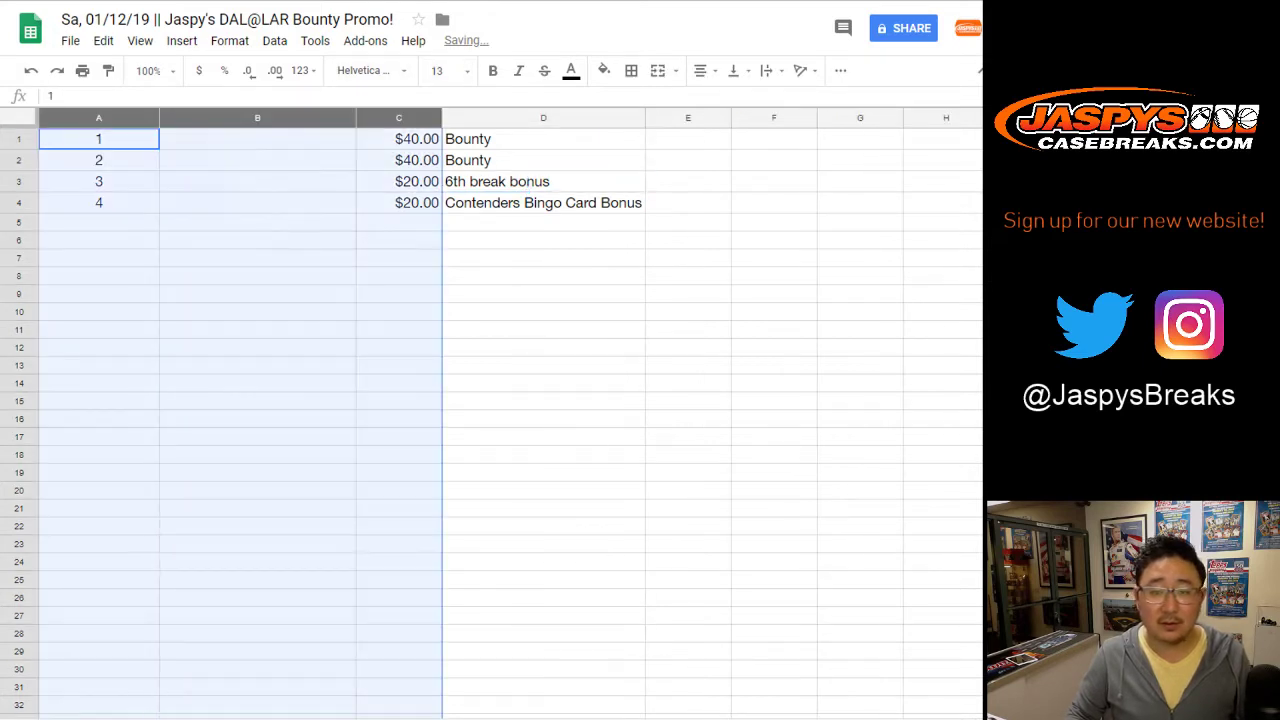
left_click(492, 70)
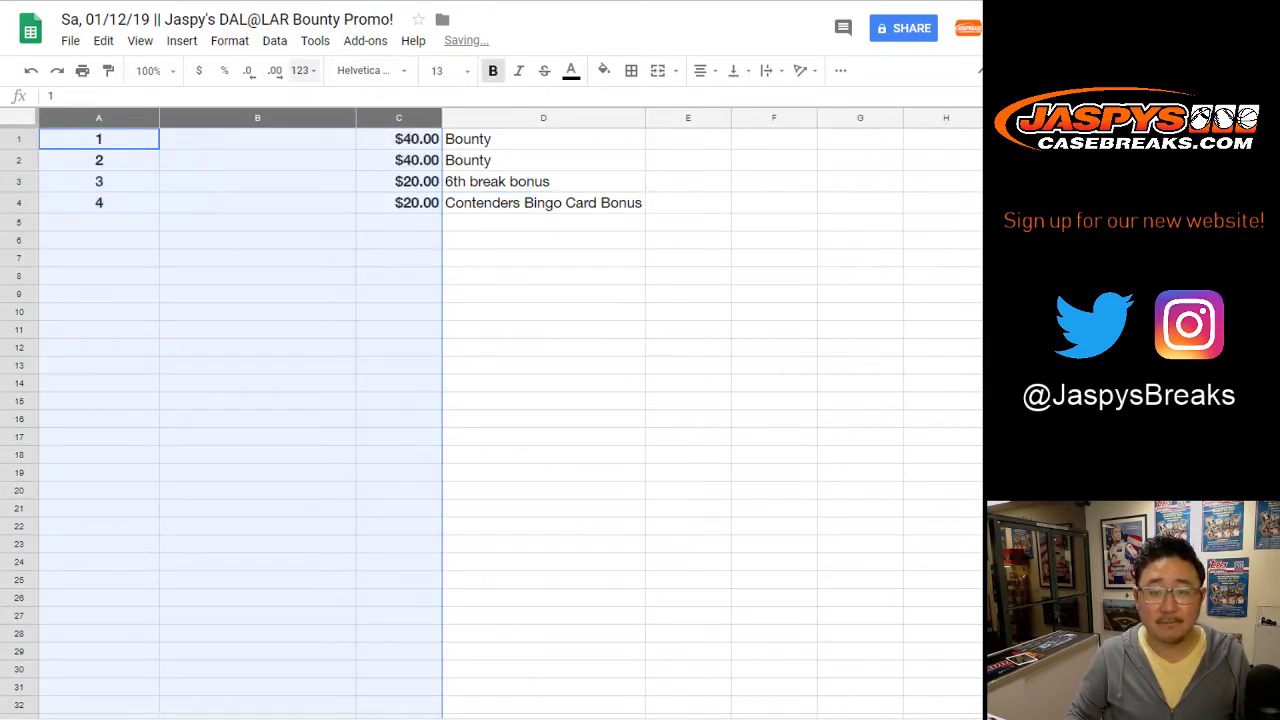
left_click(571, 70)
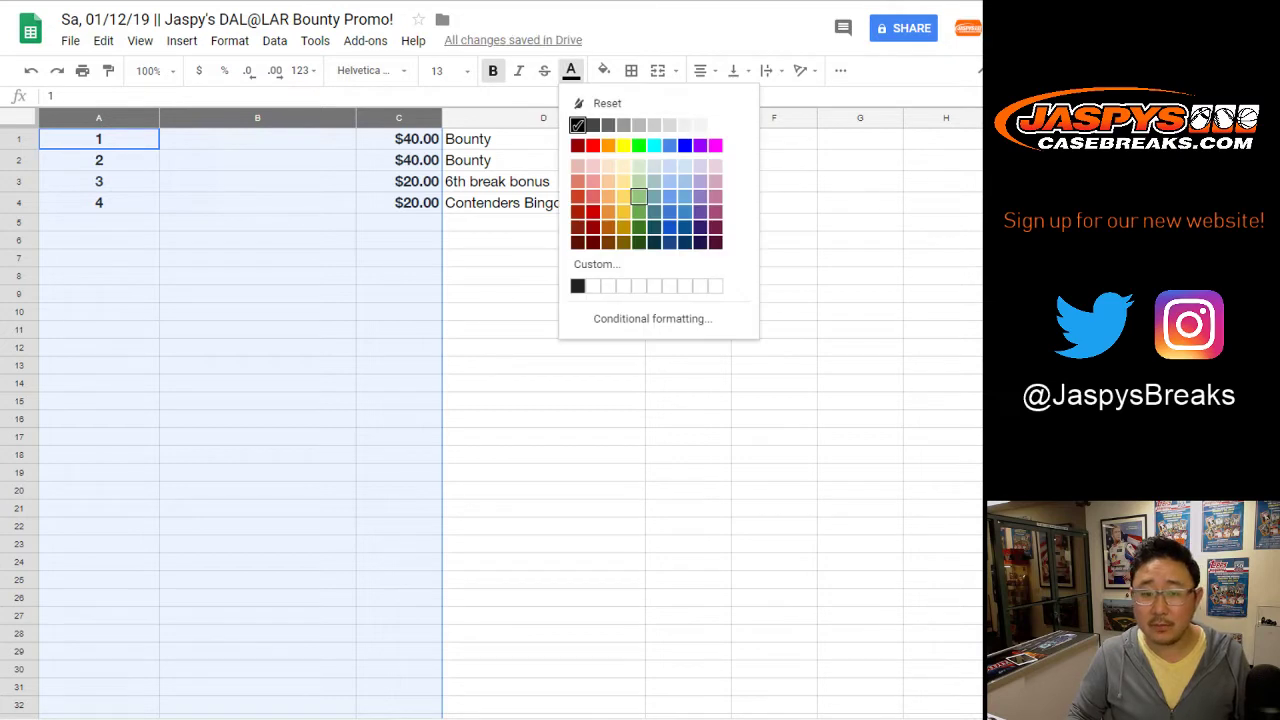
left_click(639, 196)
Set the Bounty Promo sheet's zoom to 150% and select cell B3
left_click(152, 70)
left_click(162, 216)
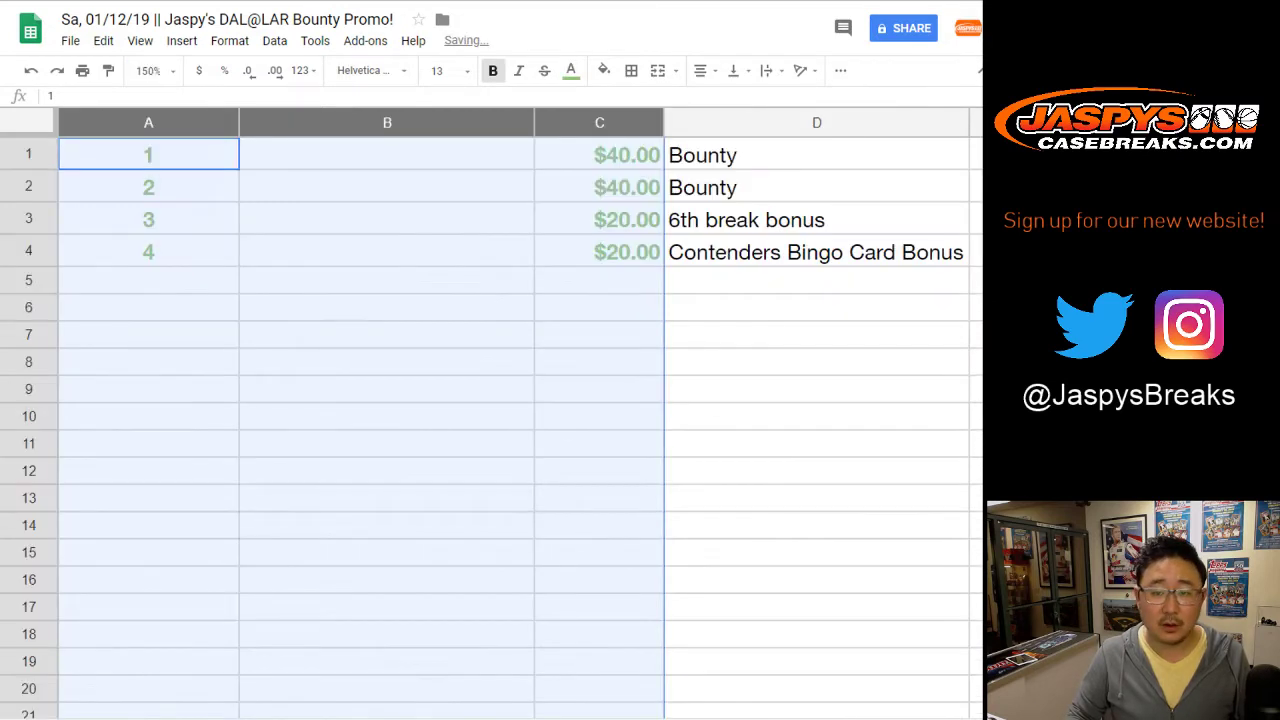
left_click(387, 219)
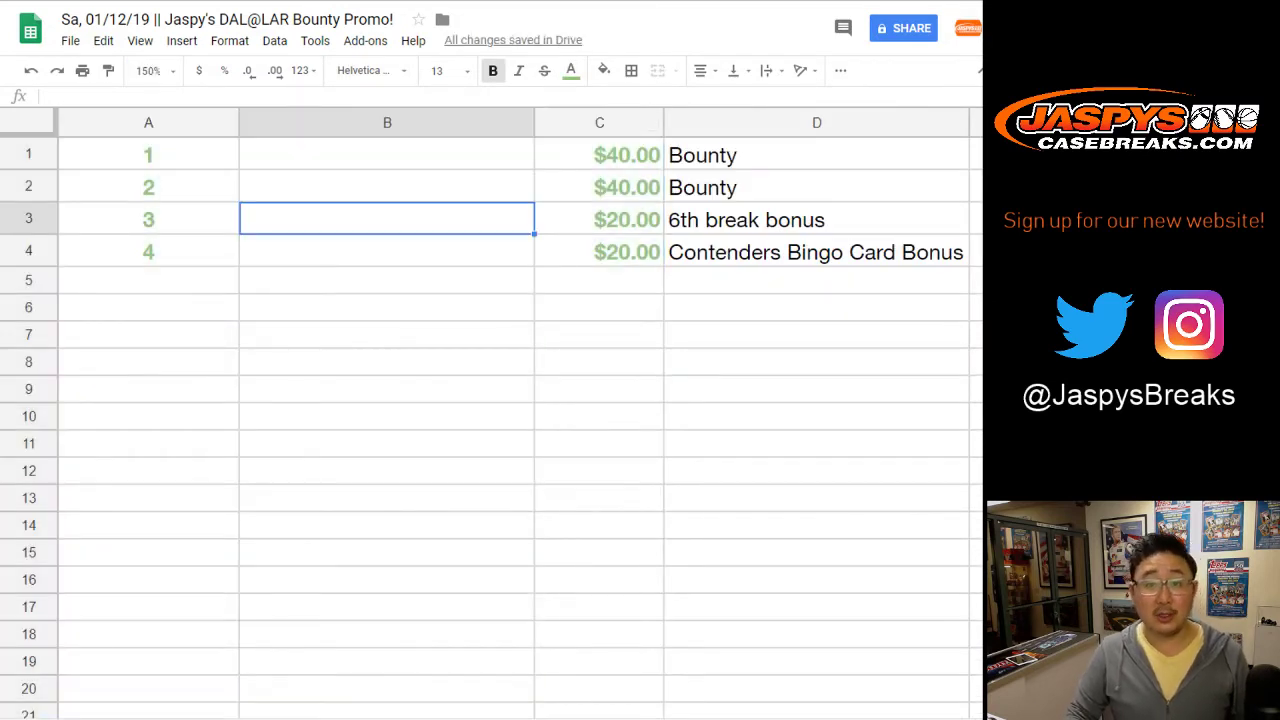
Roll two virtual dice in the RANDOM.ORG Dice Roller to determine how many times to randomize
key("ctrl+Tab")
key("ctrl+Tab")
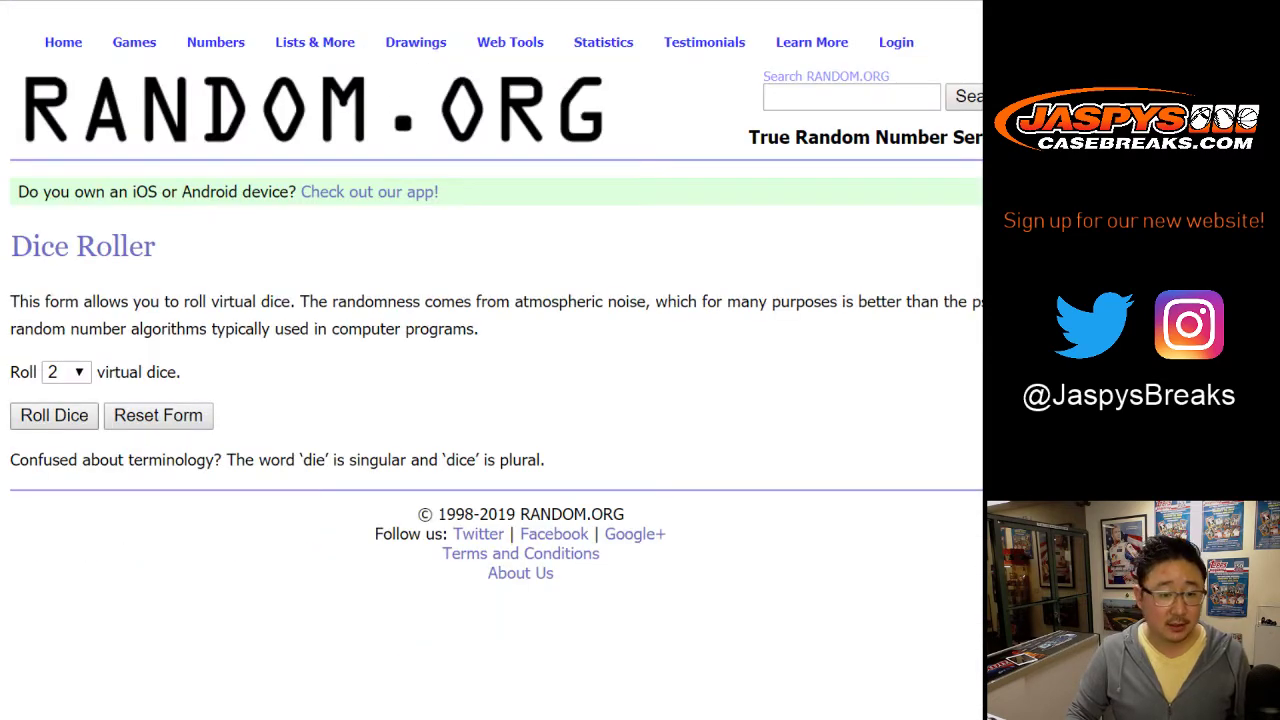
left_click(54, 416)
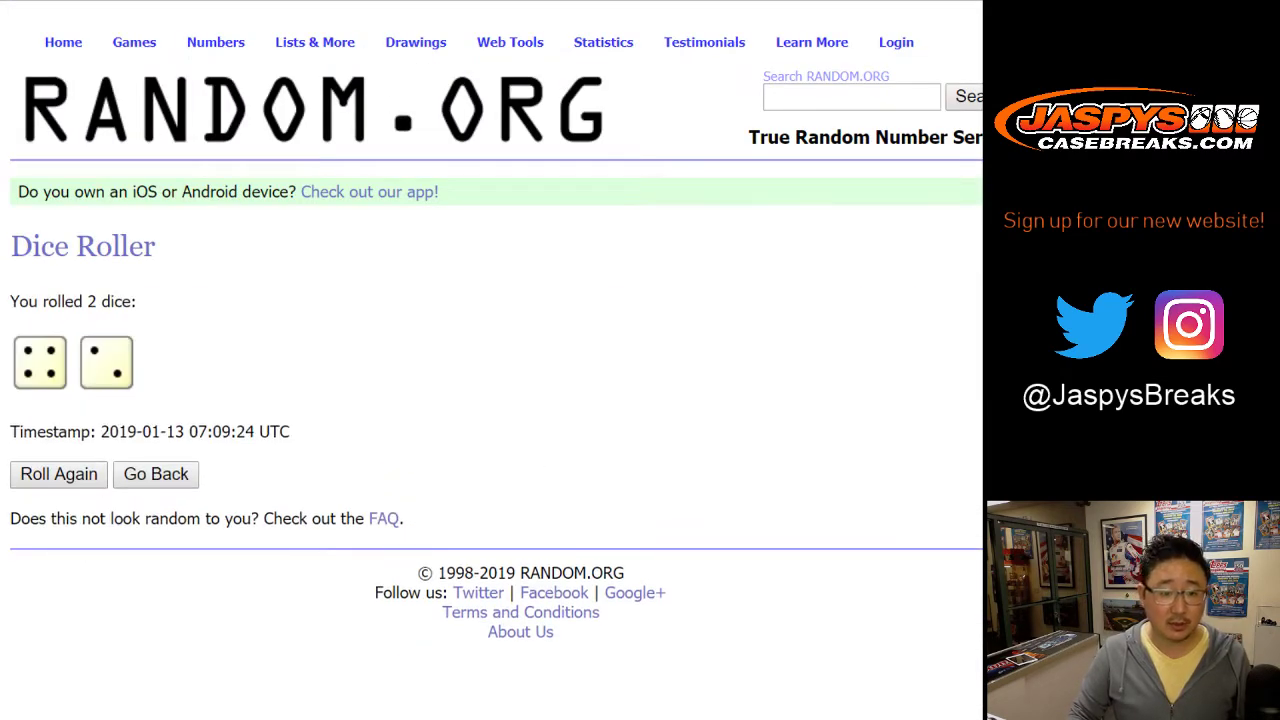
Randomize the combined participant list six times in the List Randomizer
key("ctrl+shift+Tab")
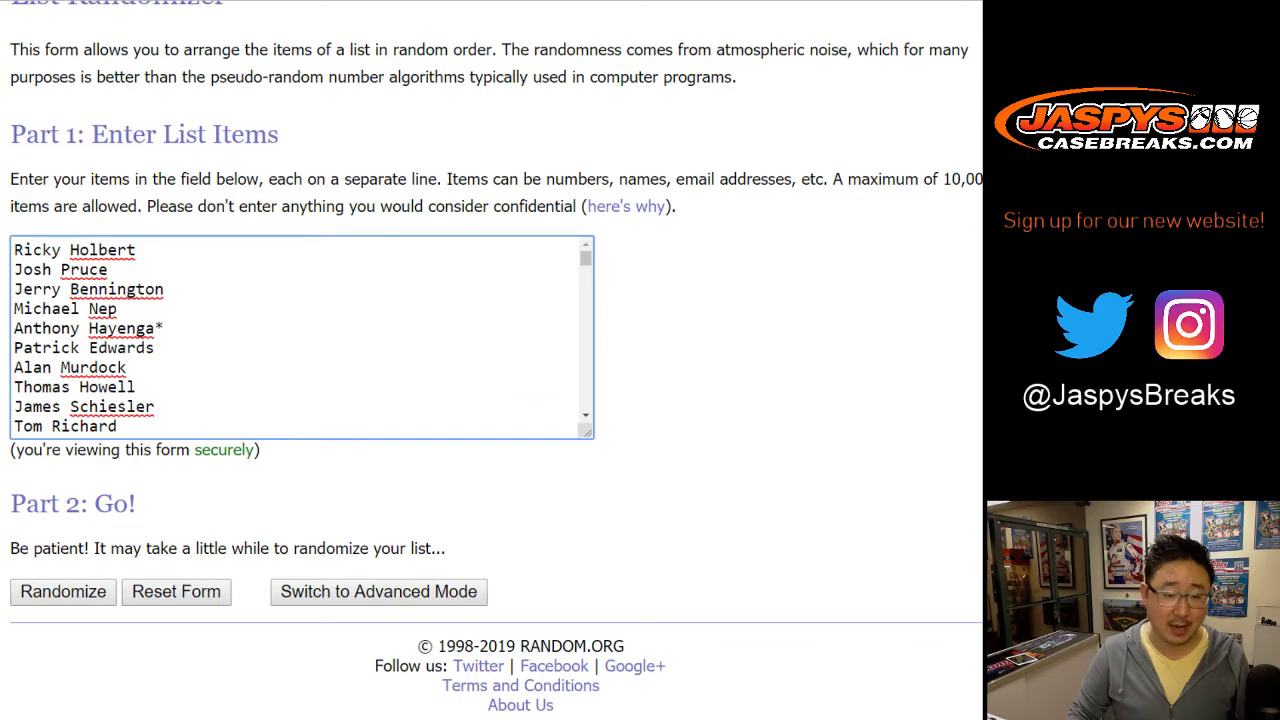
left_click(63, 592)
key("End")
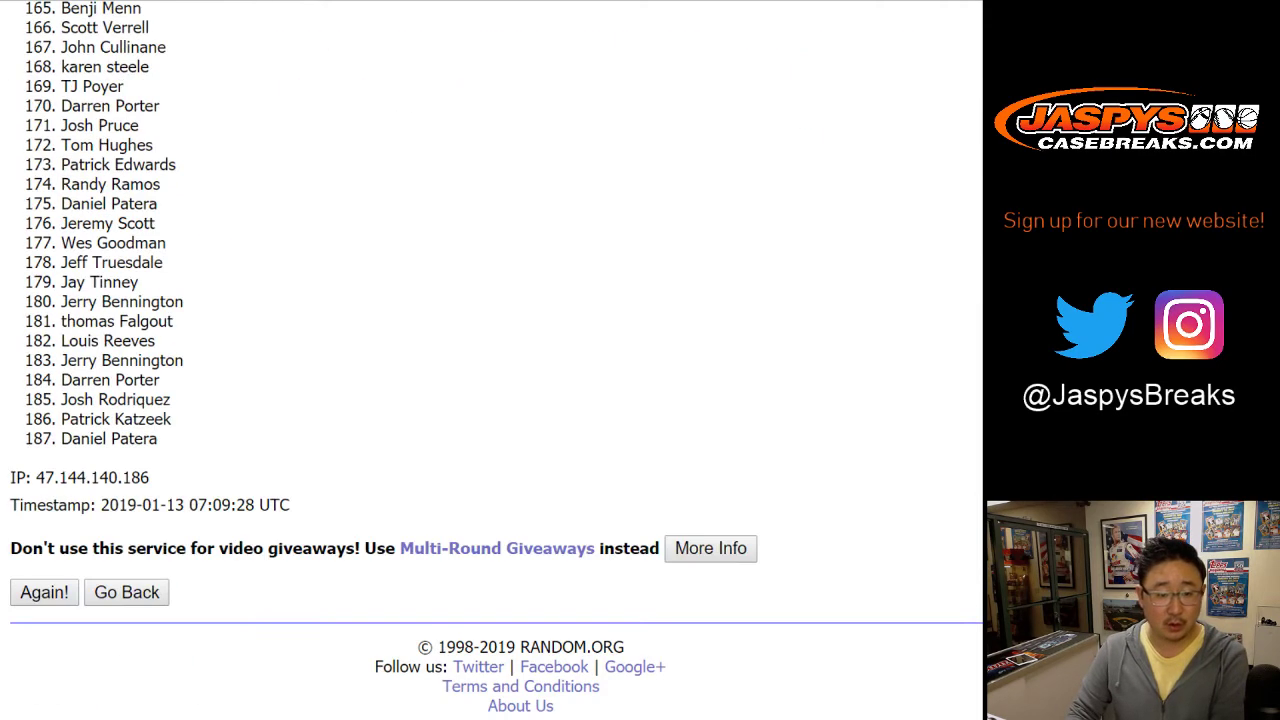
left_click(44, 592)
key("End")
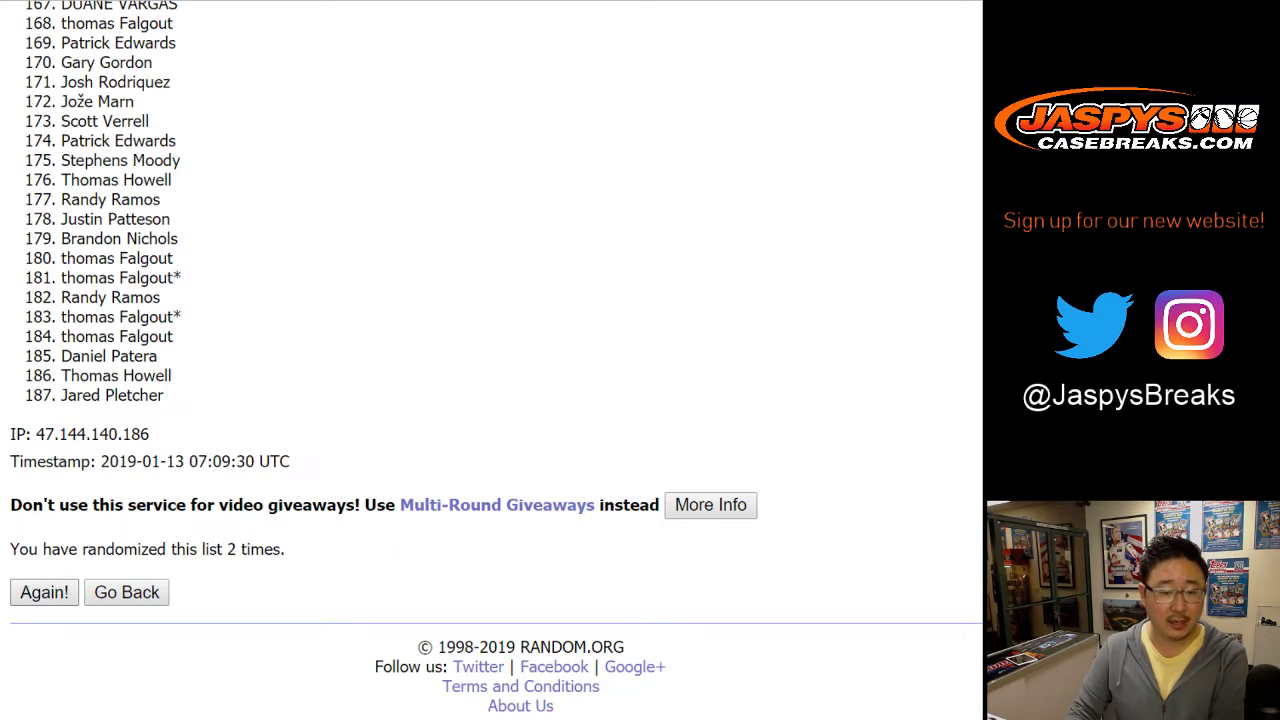
left_click(44, 592)
key("End")
left_click(44, 592)
key("End")
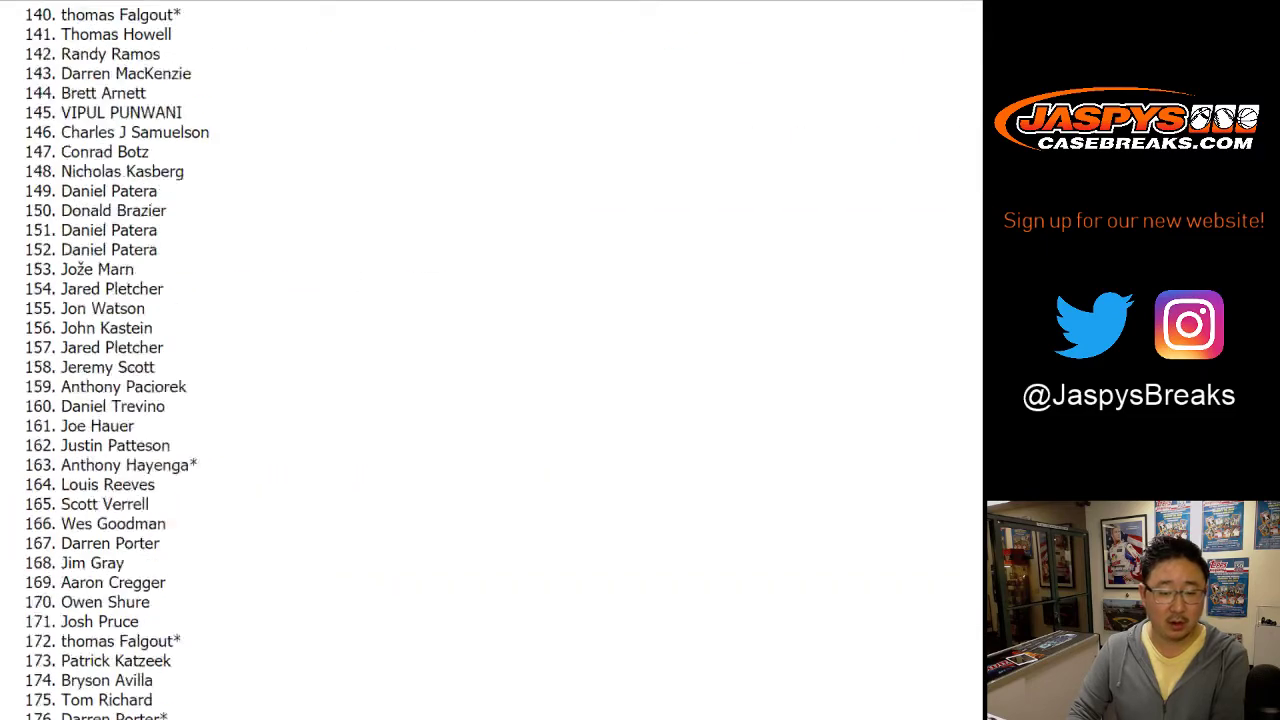
left_click(44, 592)
left_click(44, 592)
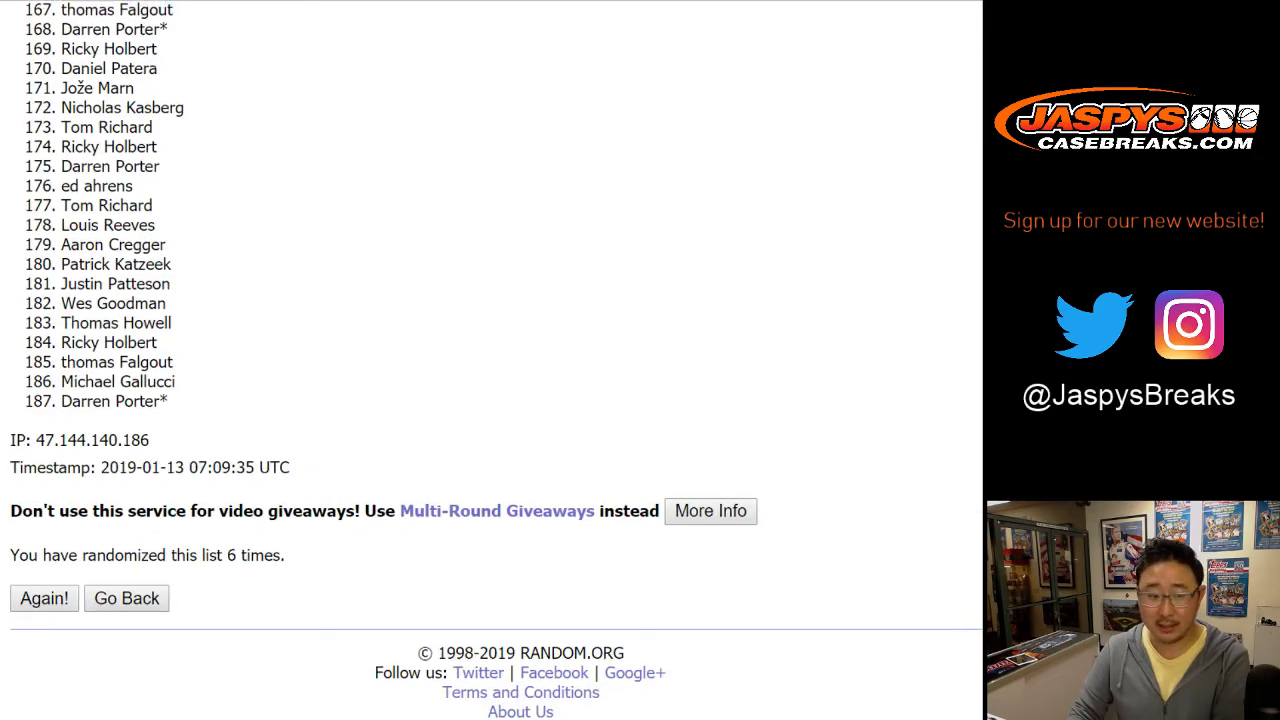
Examine the randomized participant list from its last entry up to the first four places
scroll(490, 360, "up", 7)
scroll(490, 360, "up", 15)
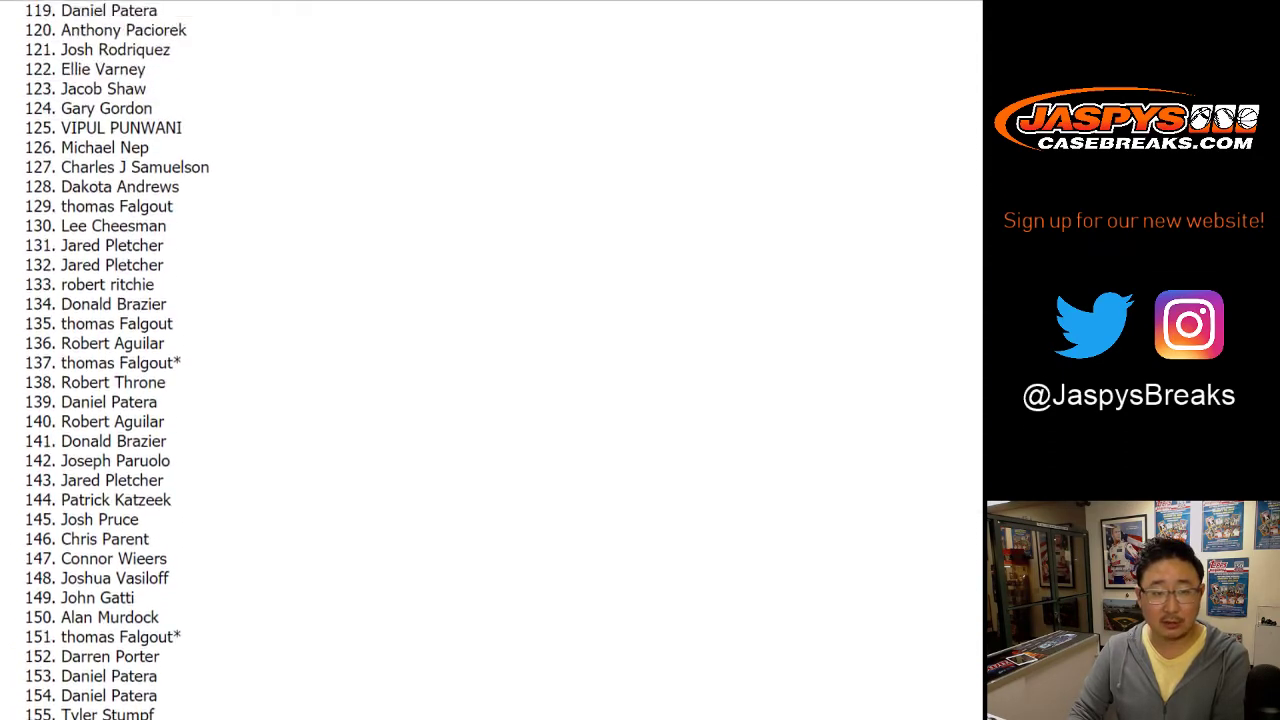
scroll(490, 360, "up", 7)
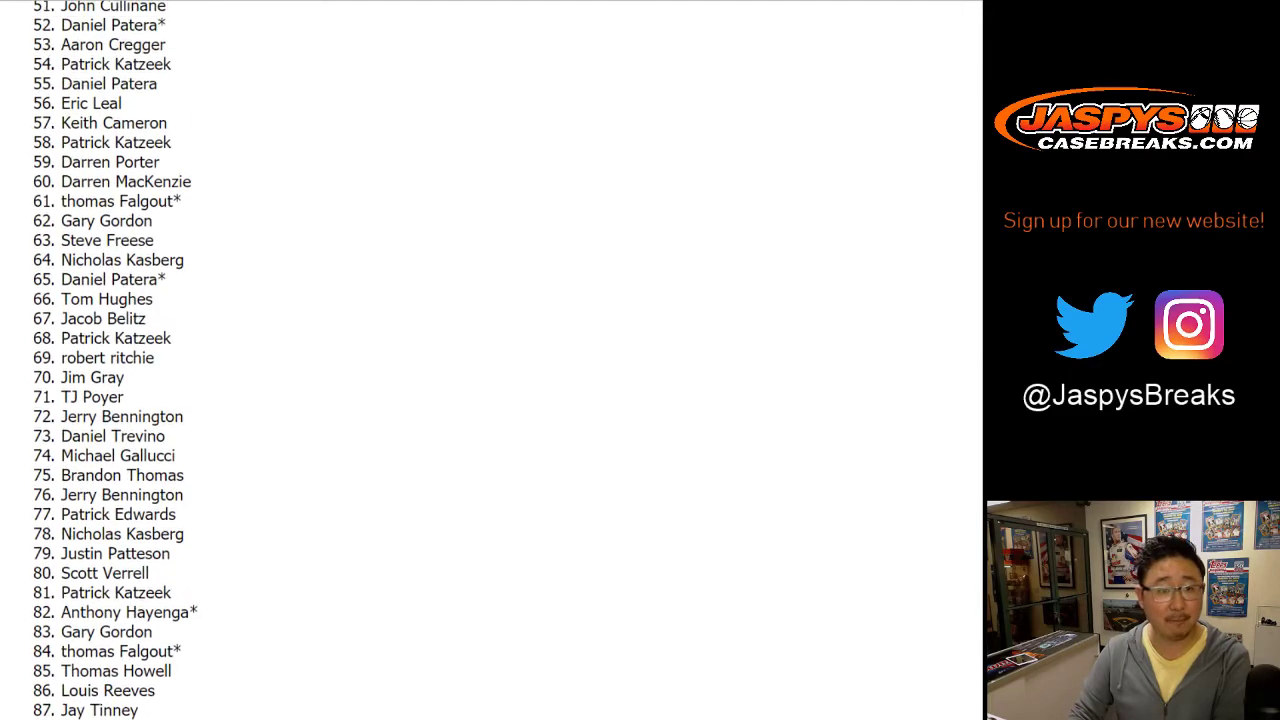
scroll(490, 360, "up", 3)
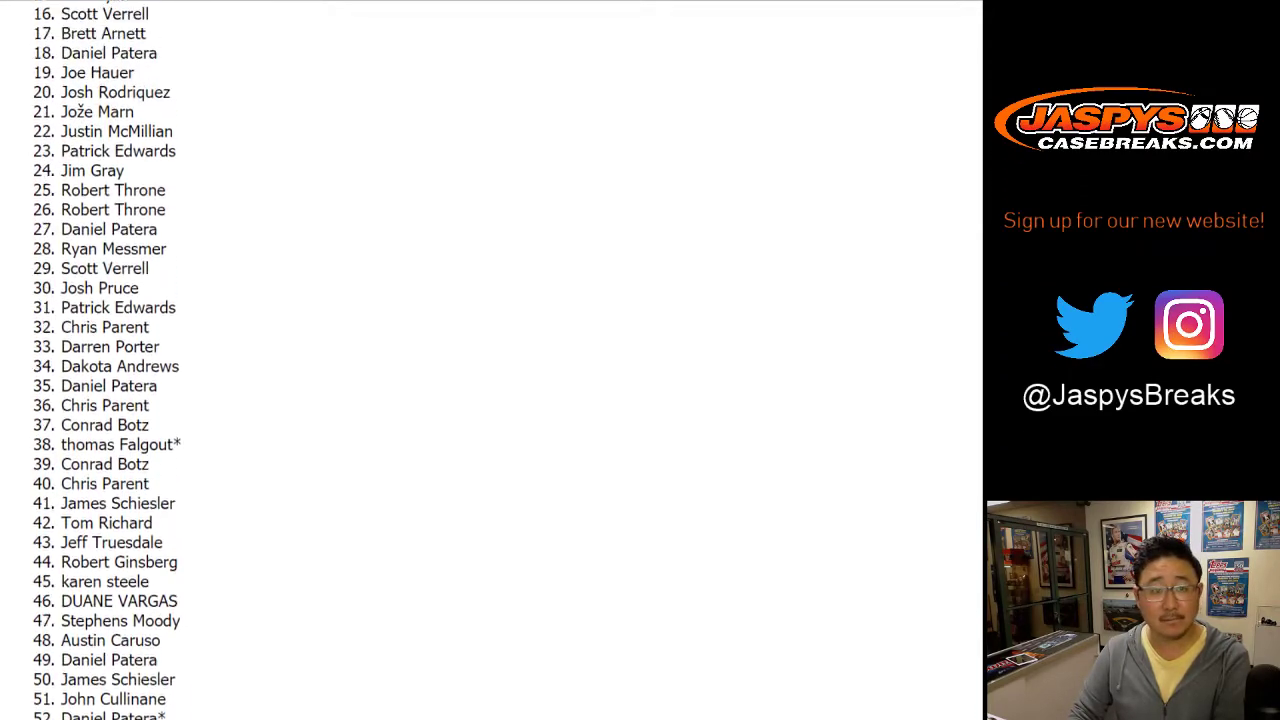
scroll(490, 360, "up", 2)
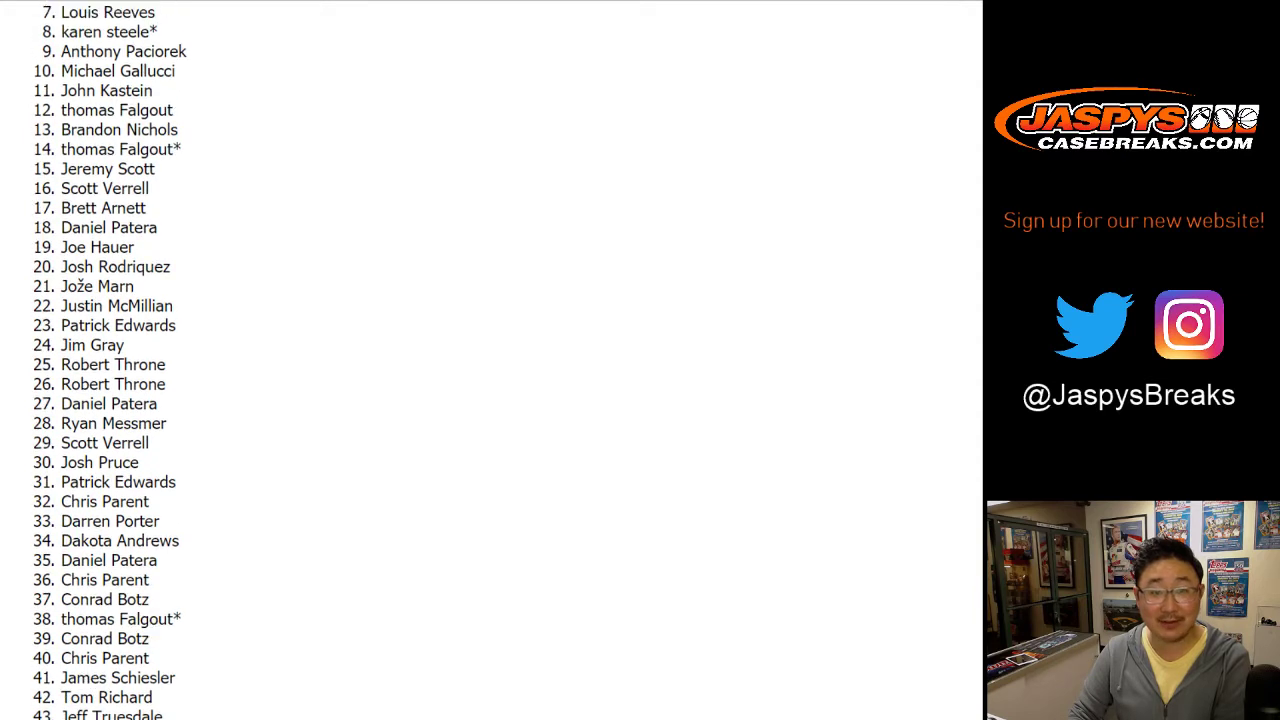
scroll(490, 360, "up", 1)
scroll(490, 360, "up", 1)
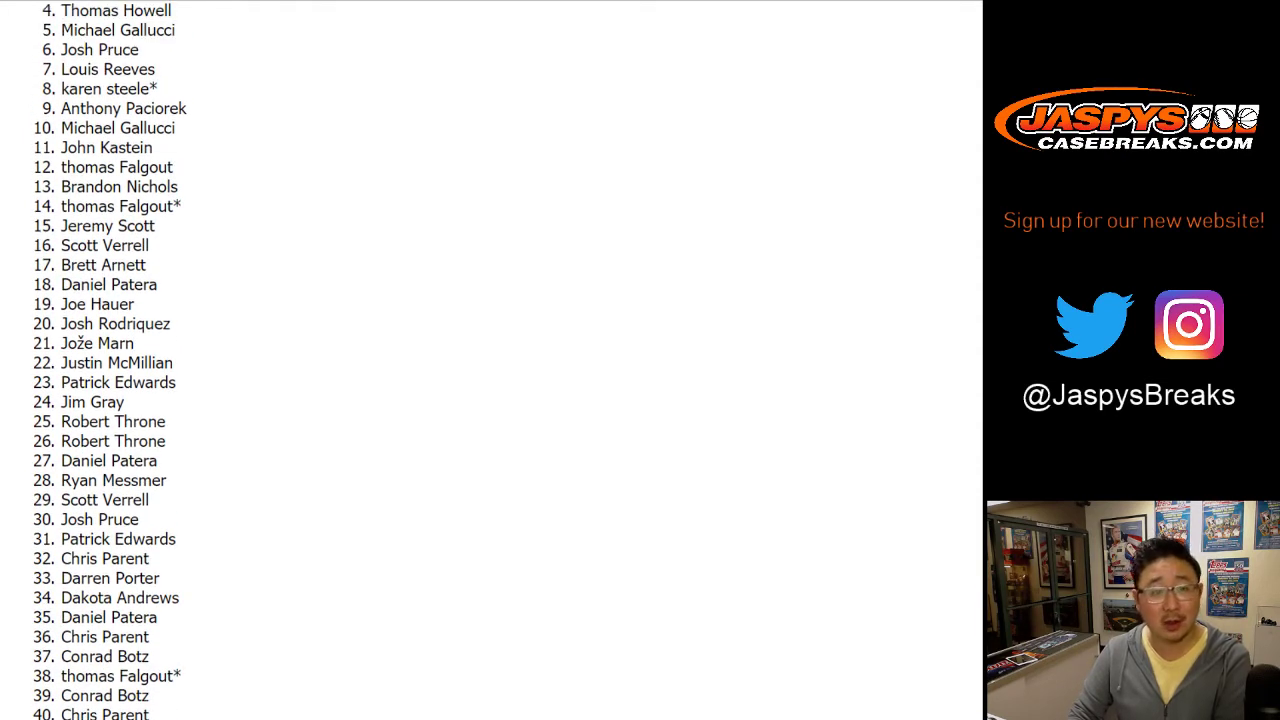
scroll(490, 360, "up", 2)
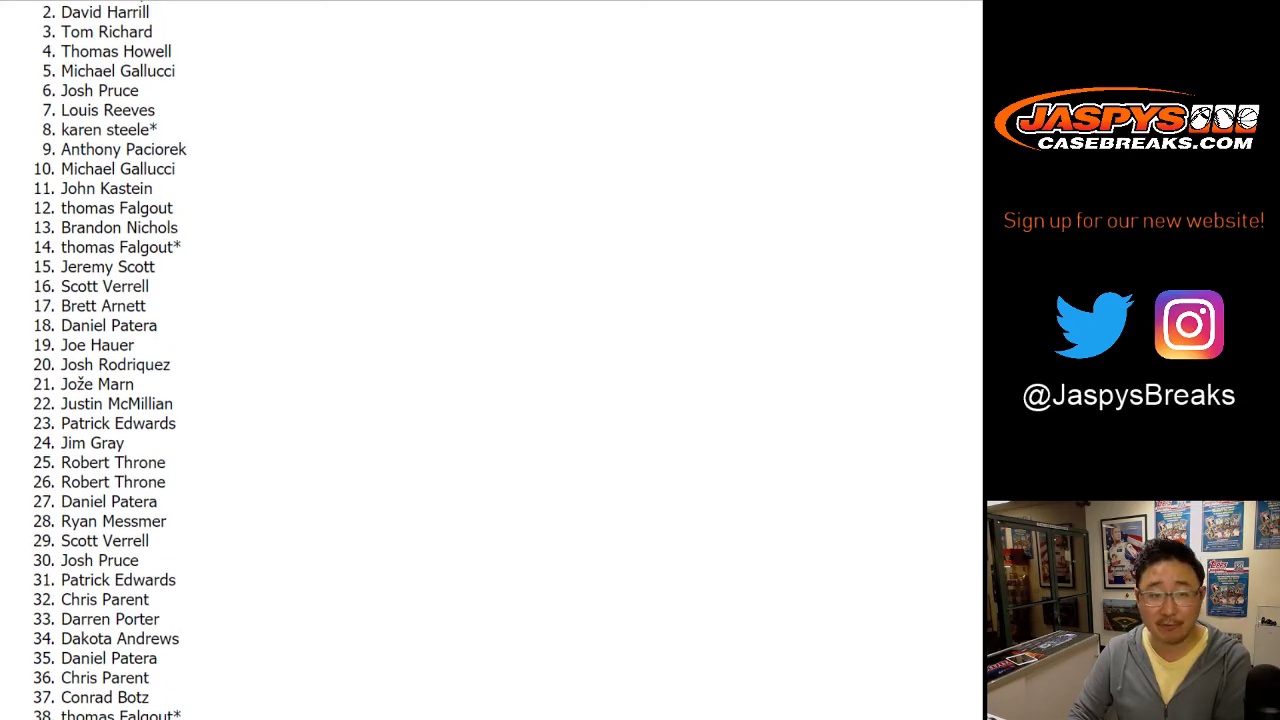
scroll(490, 360, "up", 1)
scroll(490, 360, "up", 3)
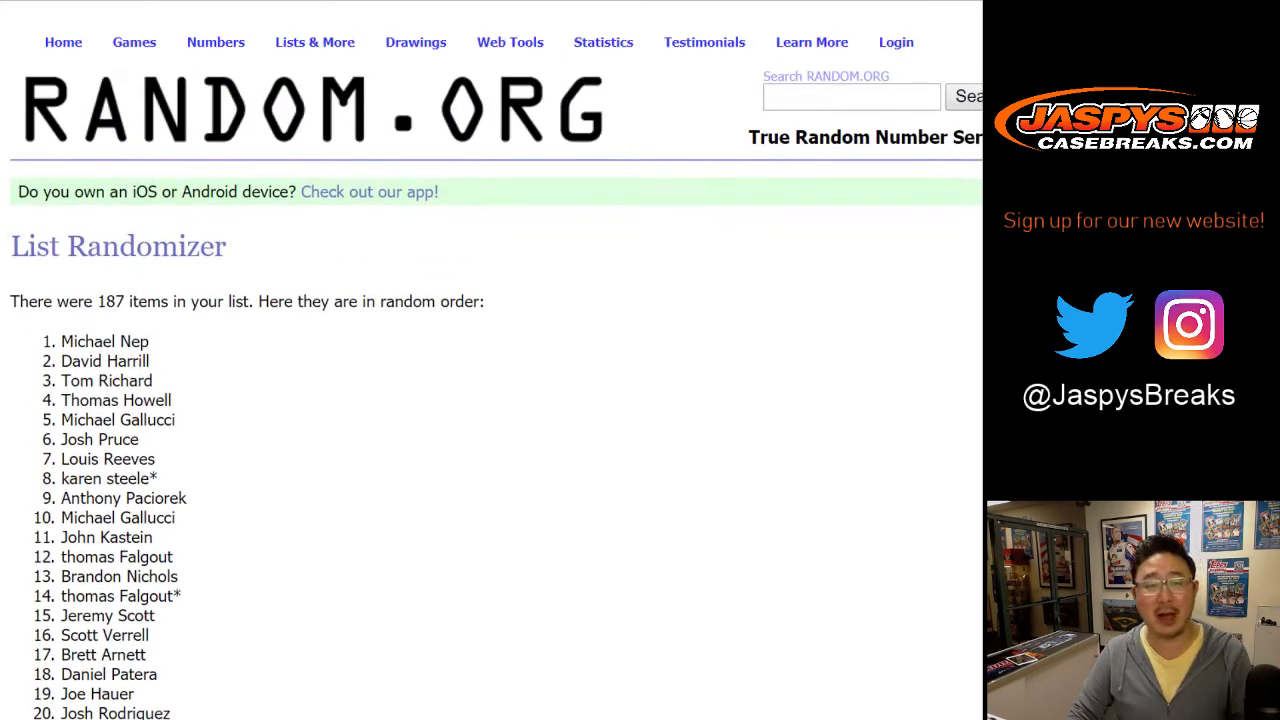
Copy all the randomized names and paste them into the Bounty Promo sheet's column B starting at cell B1
left_click_drag(61, 341, 180, 398)
key("ctrl+c")
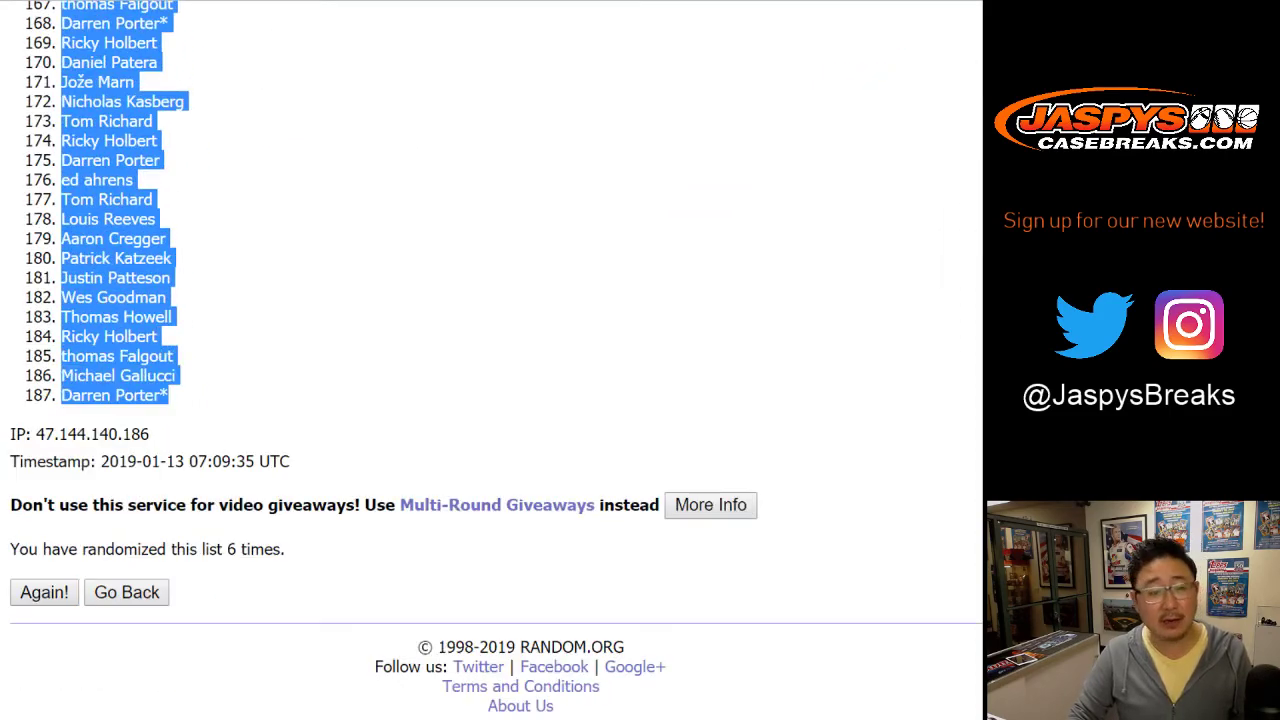
key("ctrl+Tab")
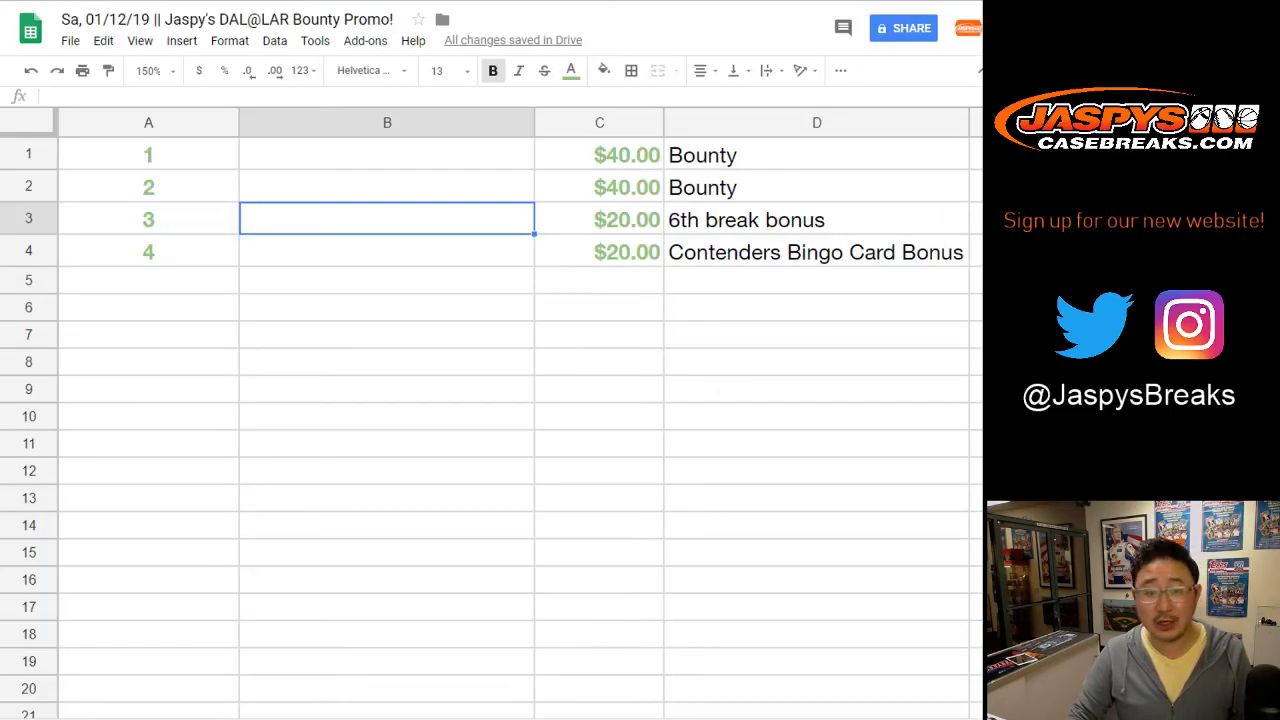
left_click(340, 155)
right_click(340, 156)
left_click(385, 215)
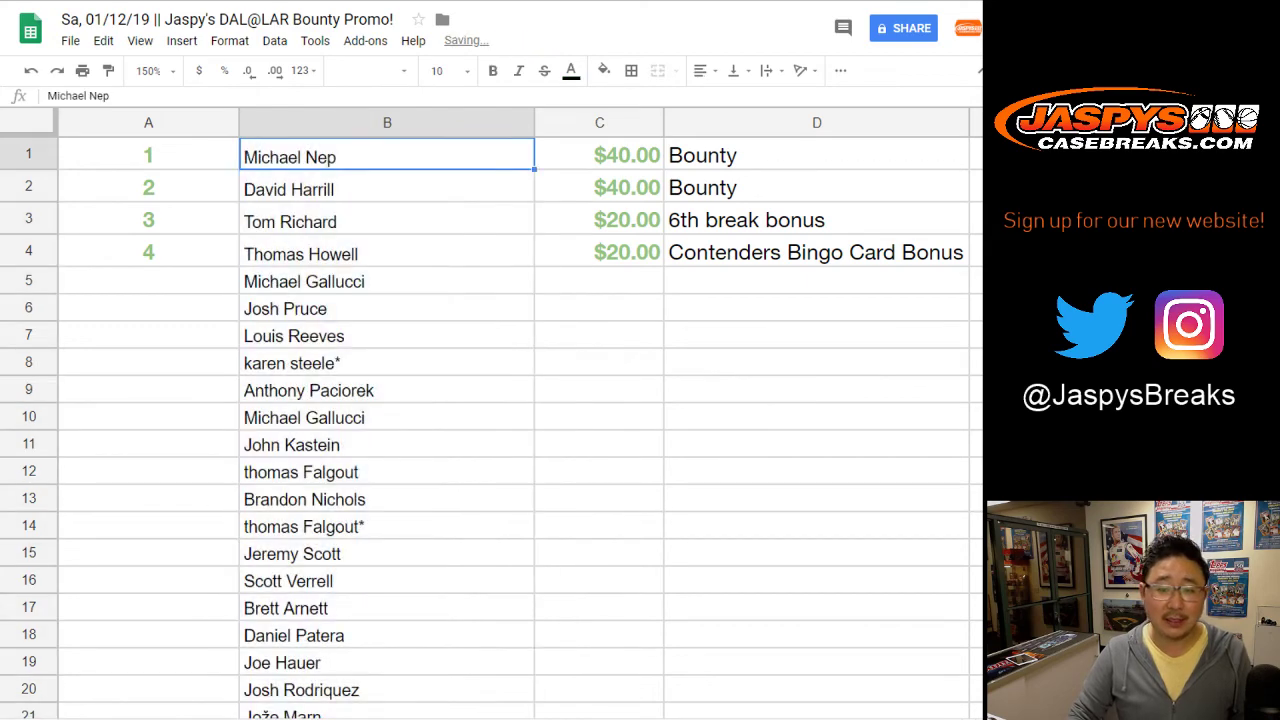
Format the four winners' names in B1:B4 as Helvetica Neue size 18, and select the winners' range A1:D4
left_click(370, 70)
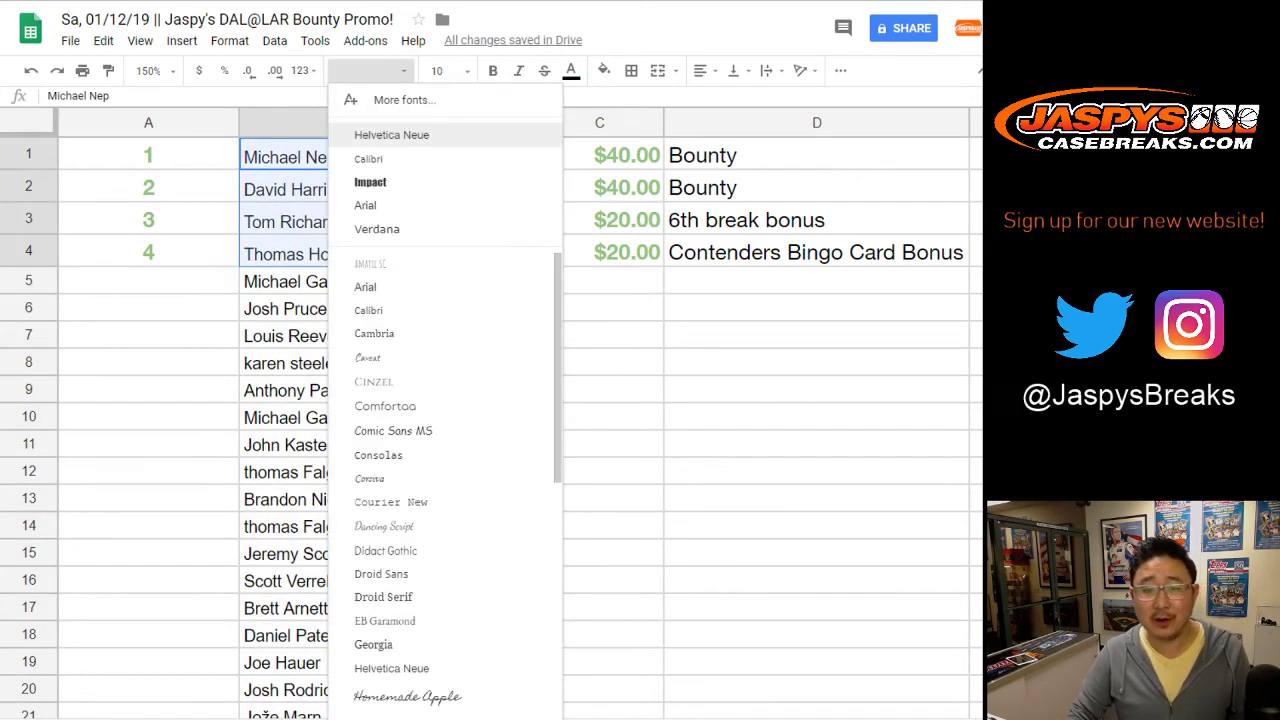
left_click(460, 131)
left_click(447, 70)
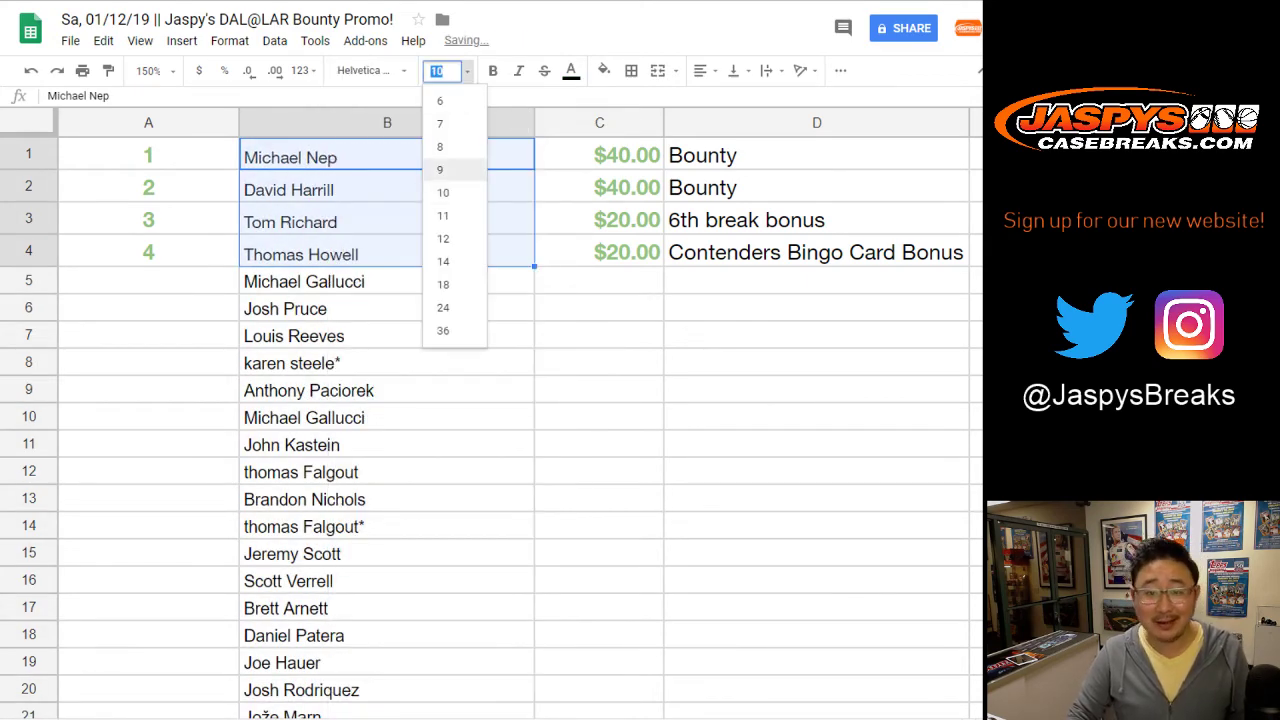
left_click(445, 285)
left_click(148, 160)
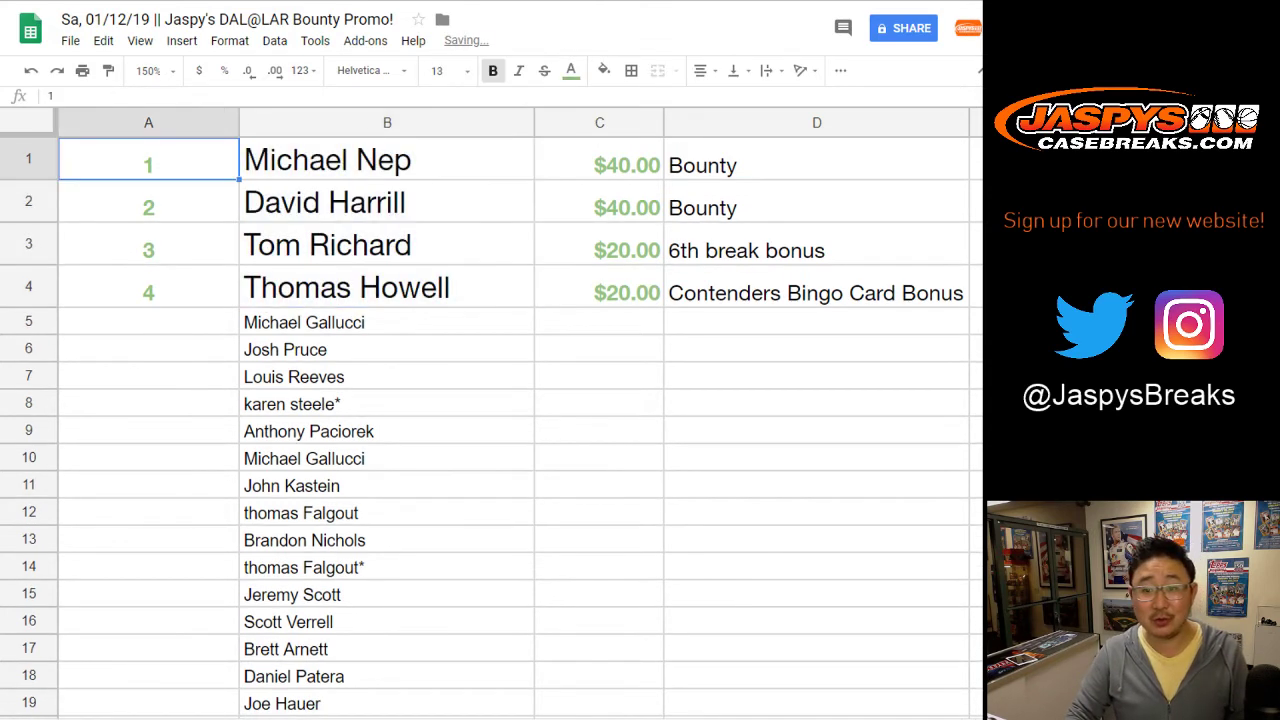
left_click_drag(148, 160, 816, 290)
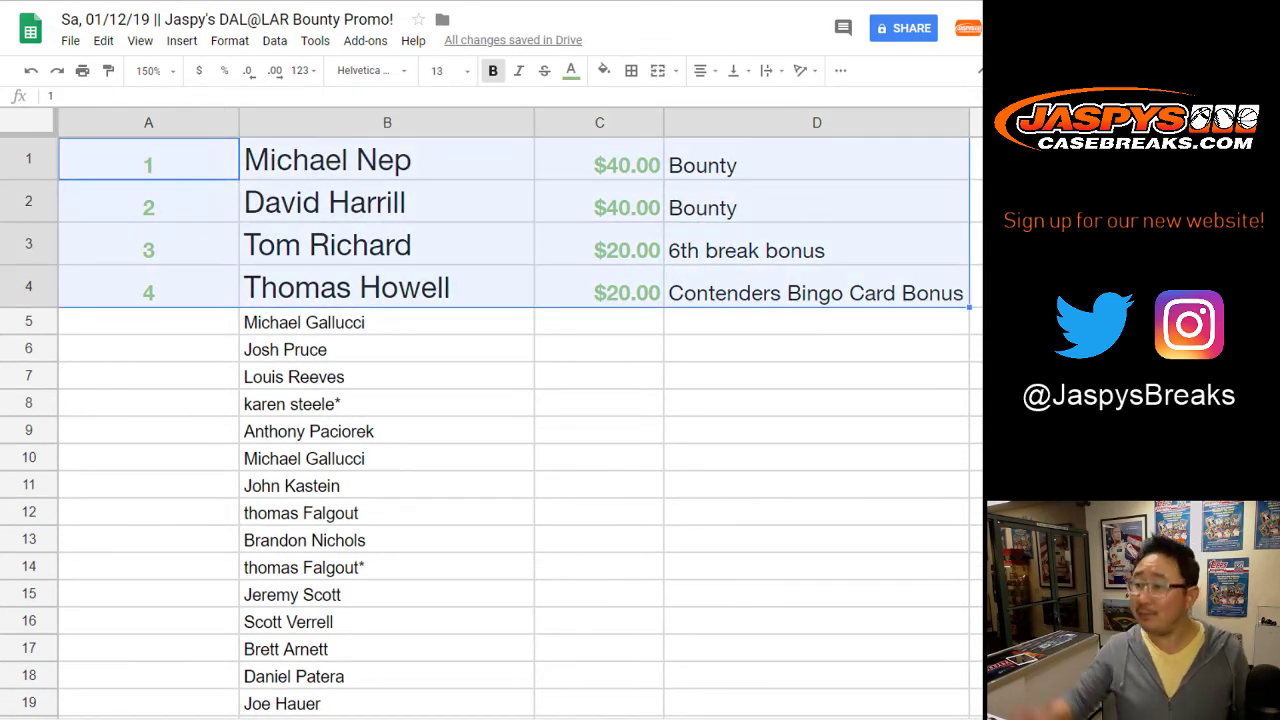